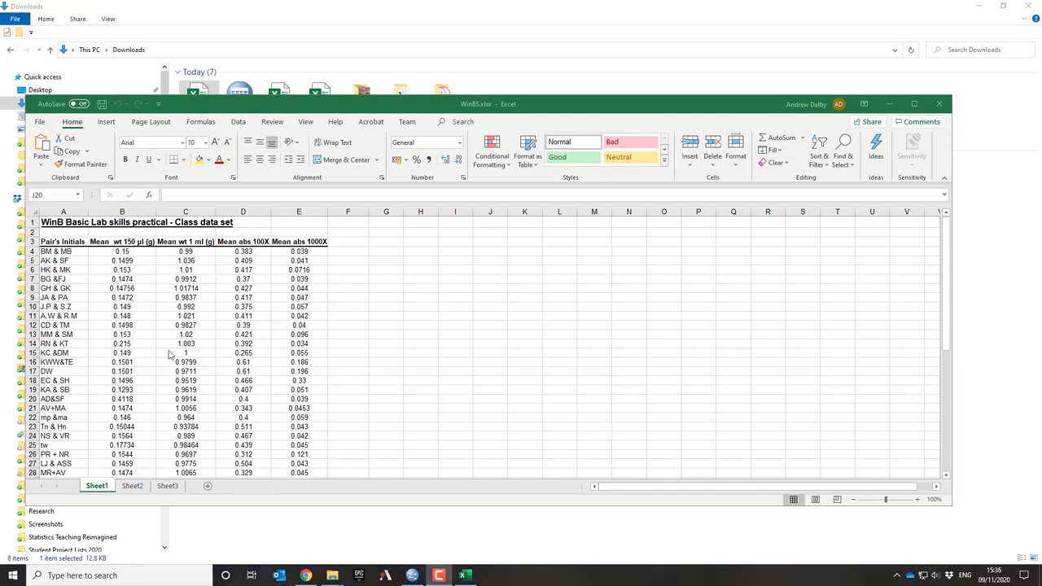
Switch from the class data workbook to IBM SPSS Statistics and show the variable definitions of the empty dataset
scroll(168, 354, down, 10)
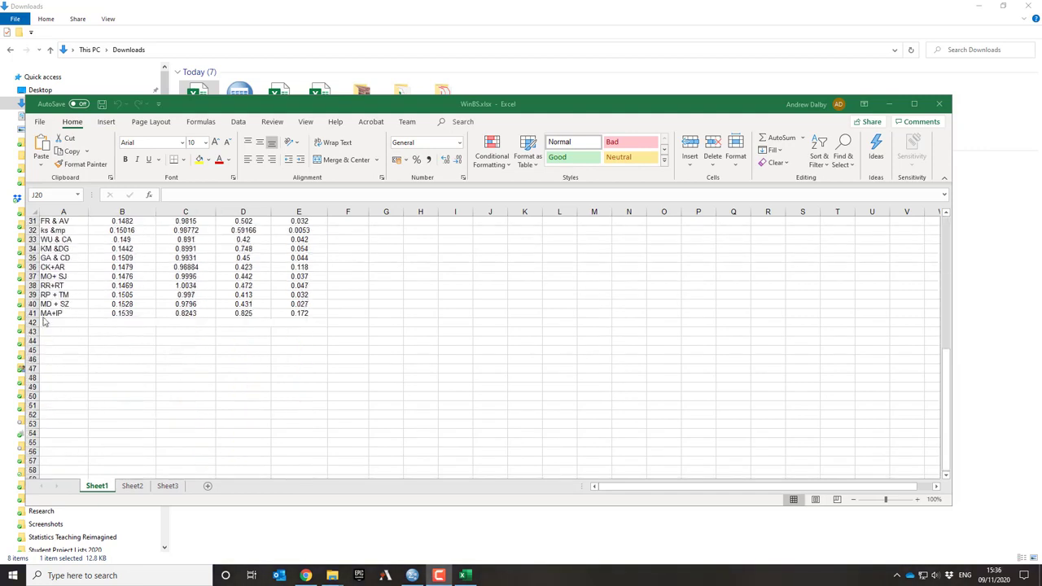
scroll(76, 330, up, 10)
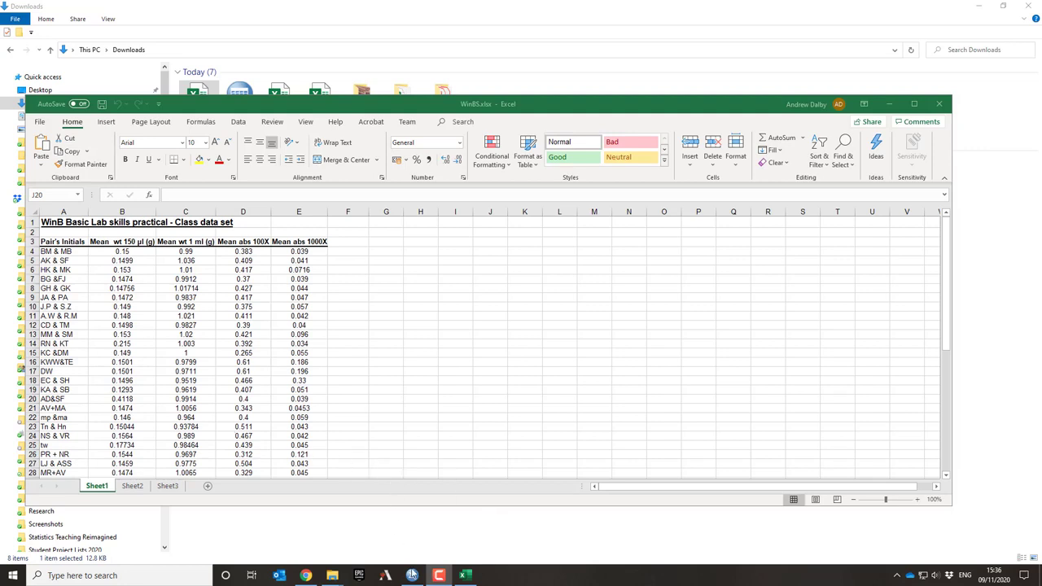
mouse_move(414, 578)
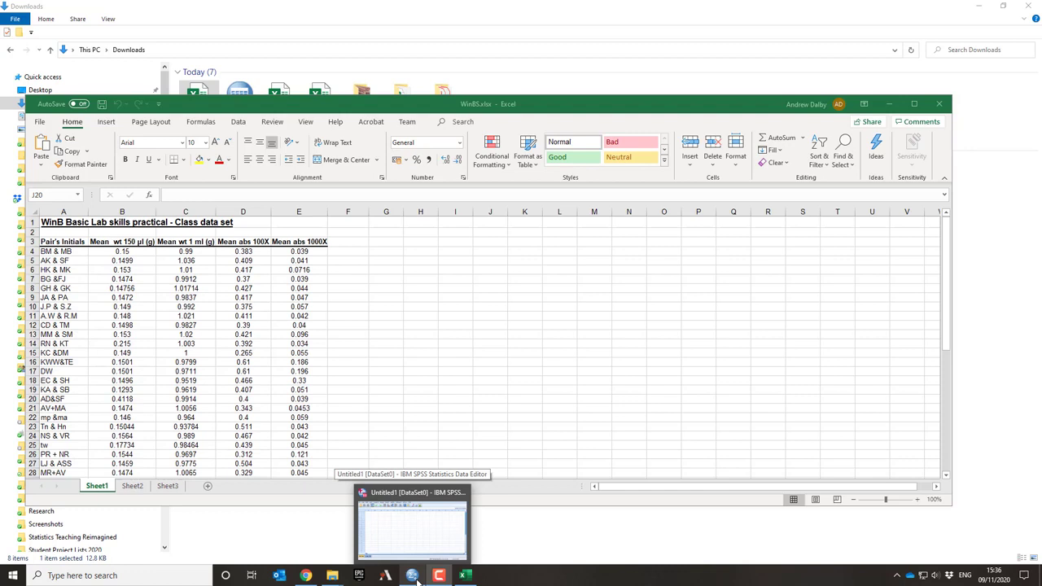
click(415, 578)
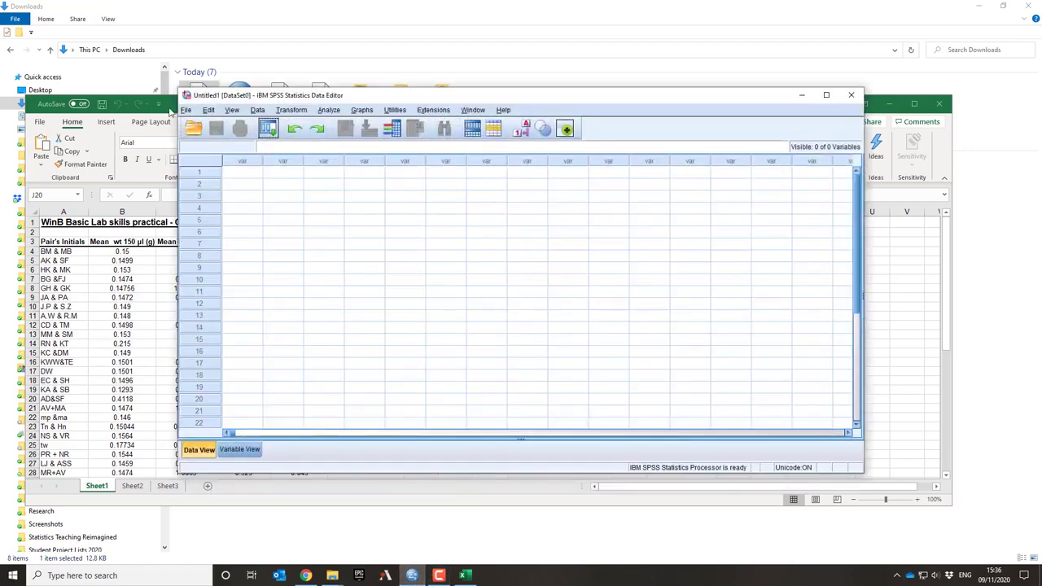
click(255, 449)
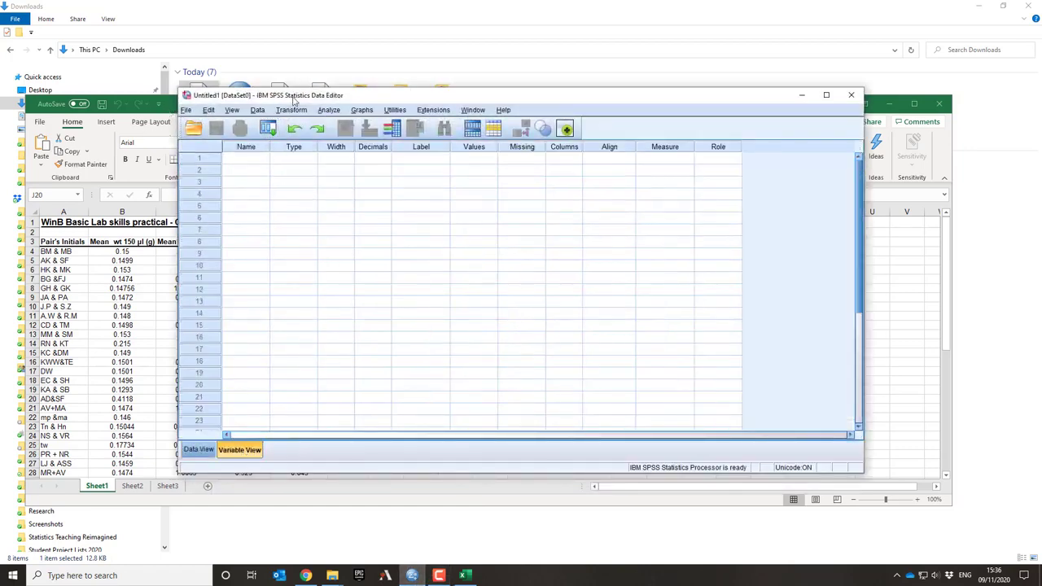
drag(295, 99, 381, 124)
Define the first variable with the name Initials and the String type
click(321, 184)
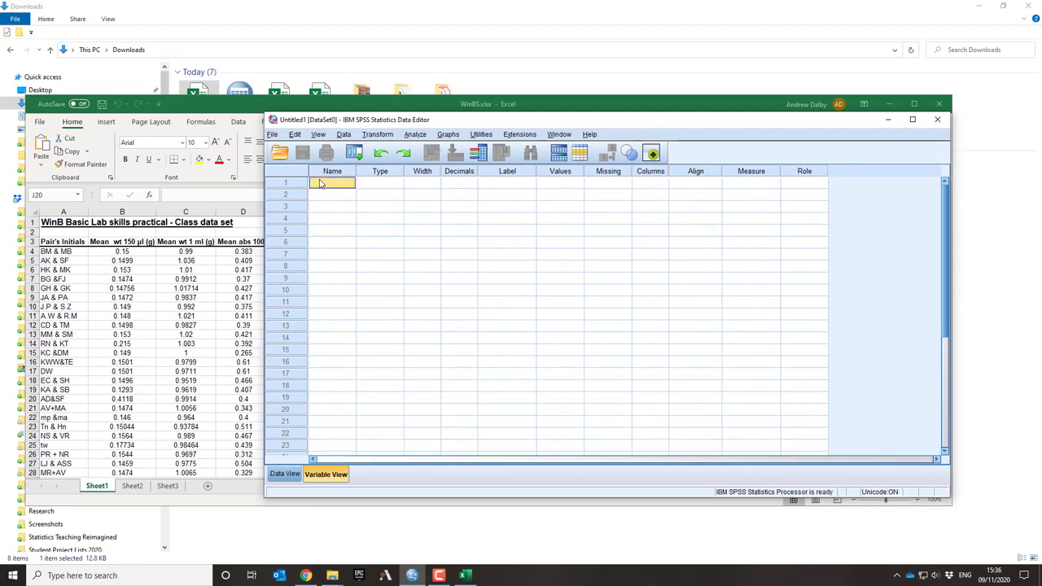
text(In)
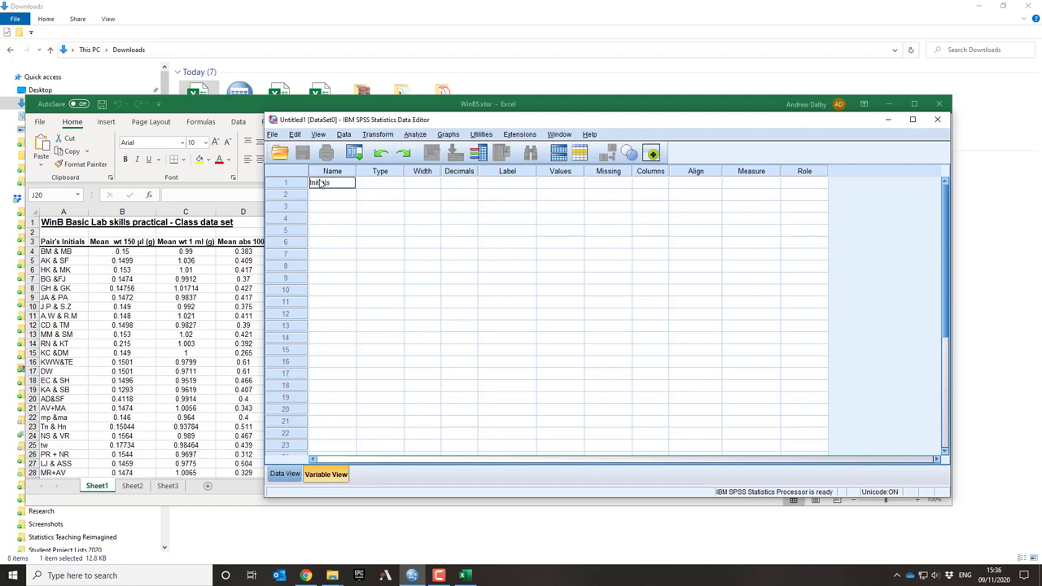
text(itials)
key(Tab)
click(399, 184)
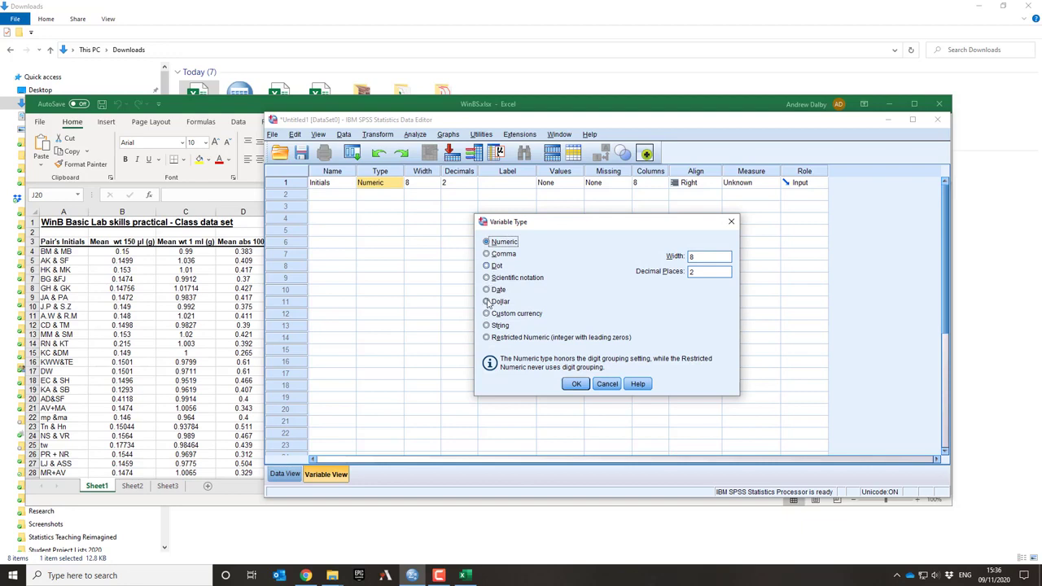
click(487, 326)
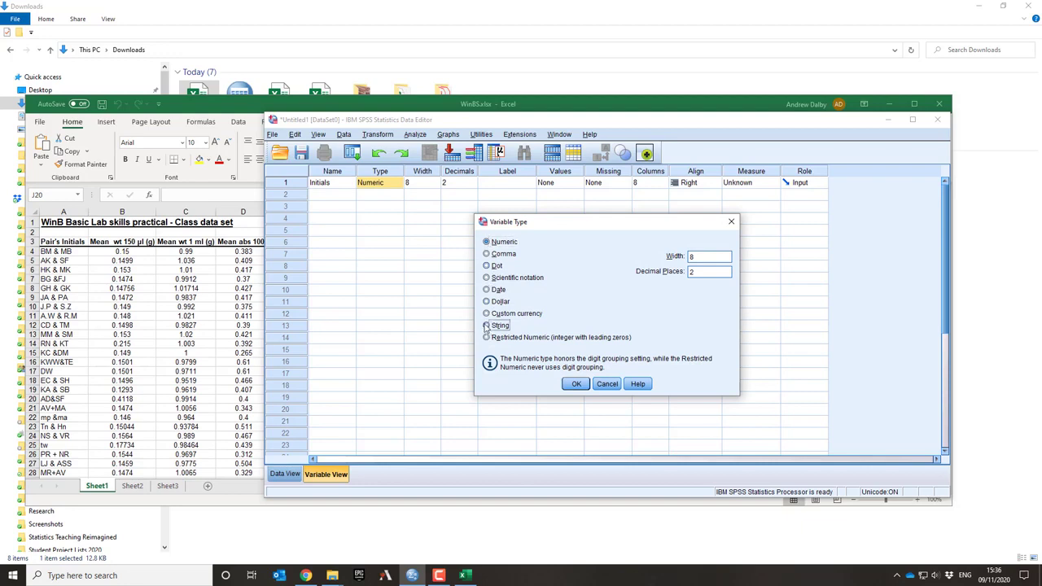
click(576, 383)
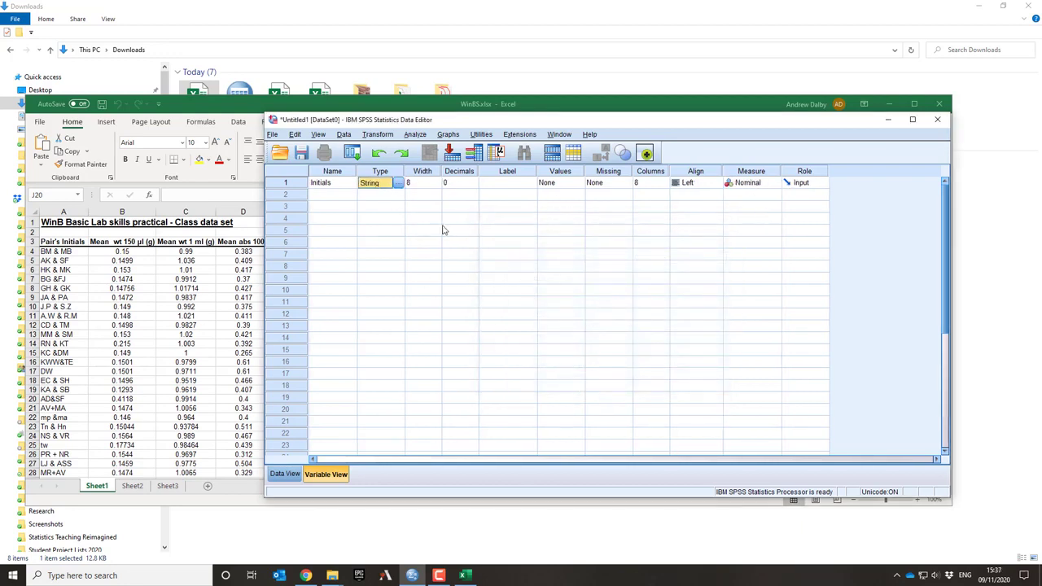
Add a second, numeric variable named Wt150
click(334, 196)
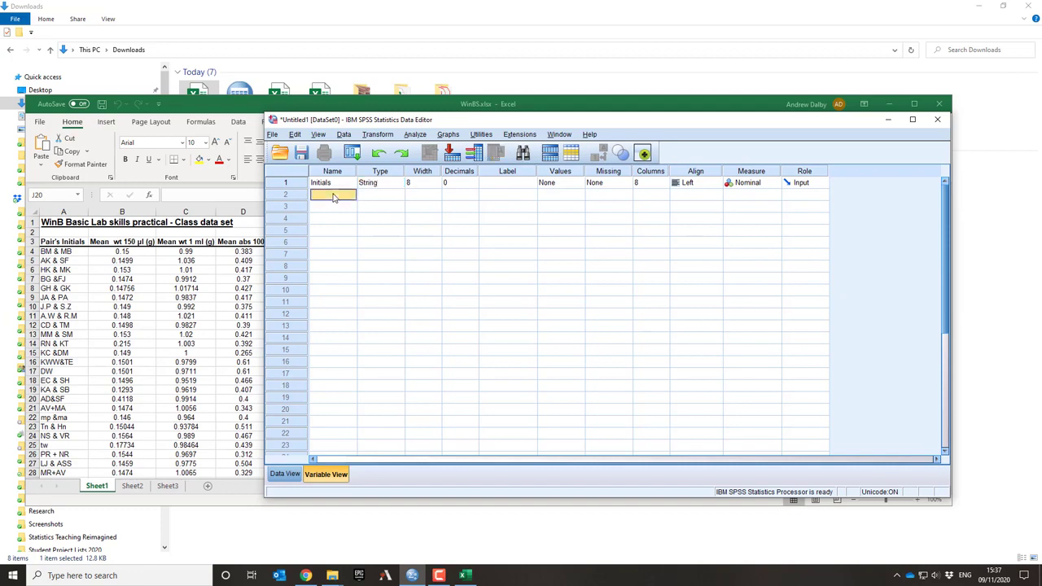
text(Mean)
key(BackSpace)
text(150)
key(BackSpace)
key(BackSpace)
key(BackSpace)
text(Wt150)
key(Tab)
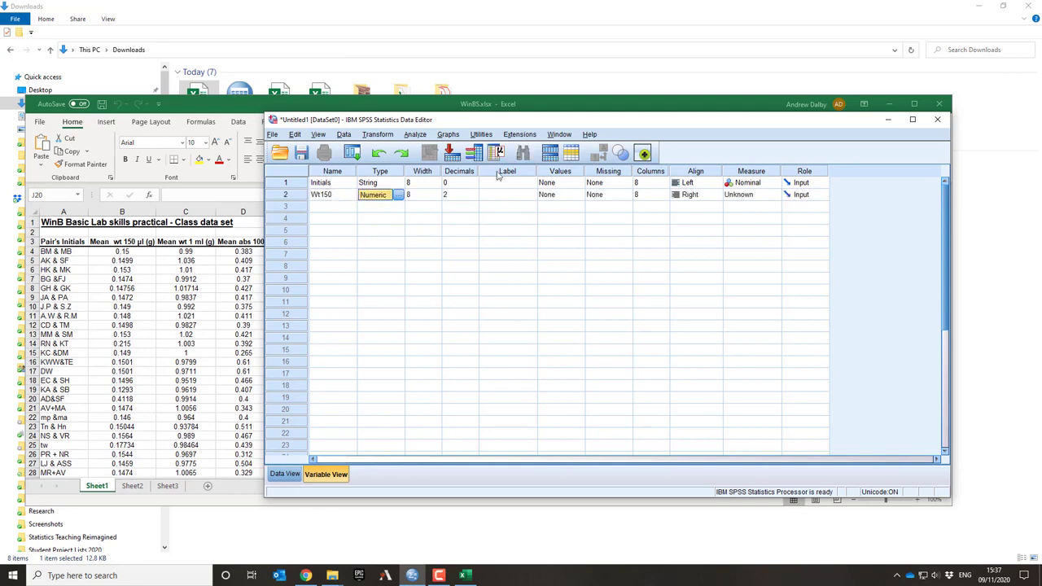
Label the Wt150 variable "Weight of 150 microlitres of water"
click(494, 198)
text(We)
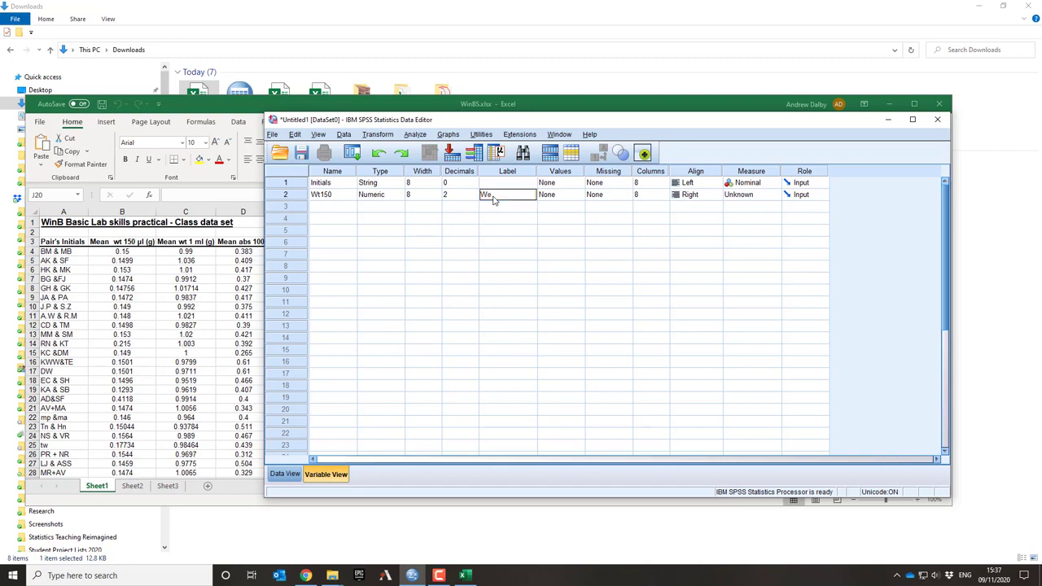
text(ight of 150)
text( microlit)
text(res of)
text( water)
Add a third variable named Wt1 with the label "Weight of 1 ml of water"
click(340, 208)
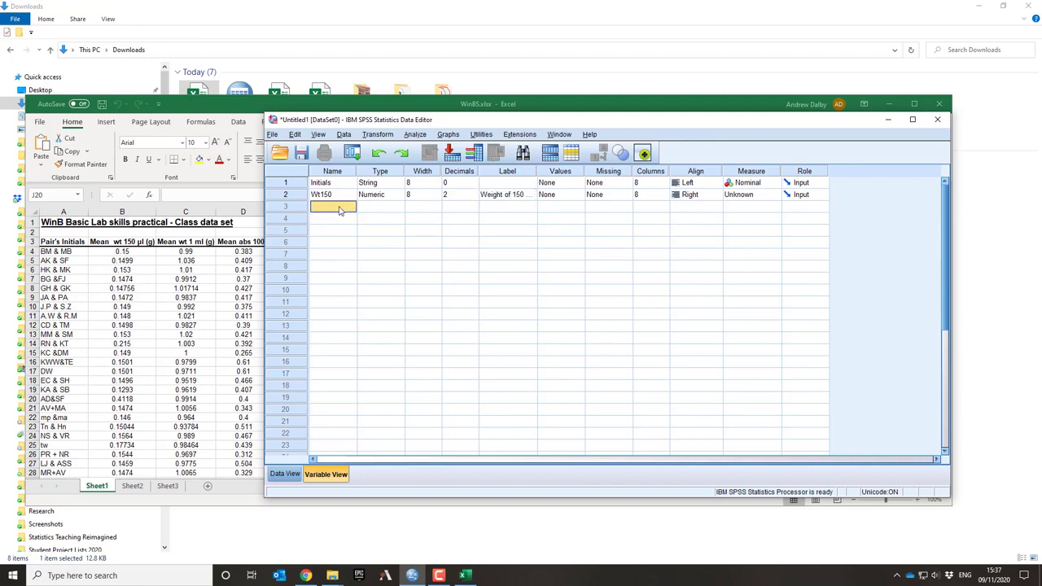
text(Wt1)
key(Tab)
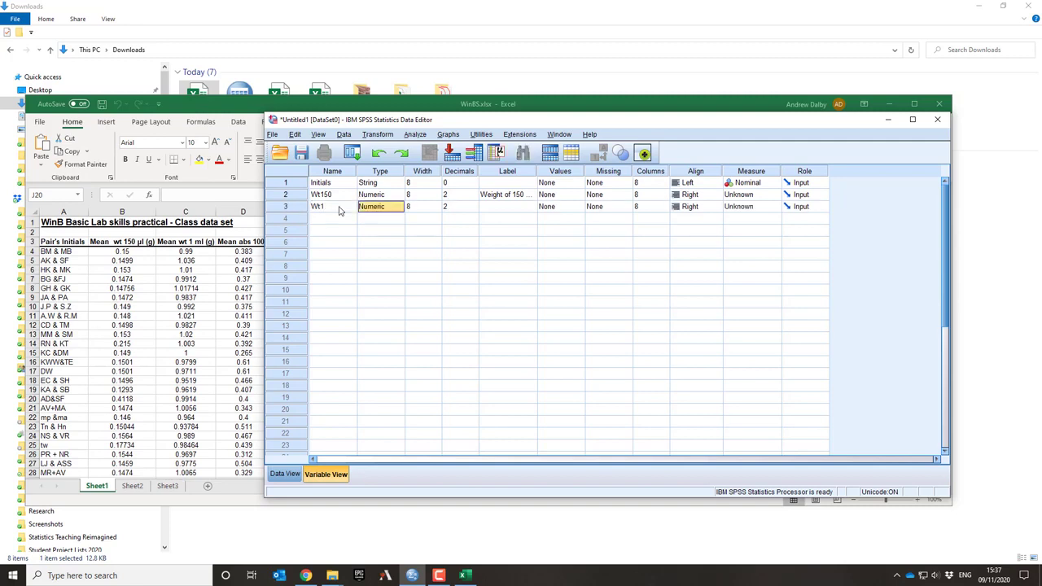
key(Tab)
key(Tab)
key(Tab)
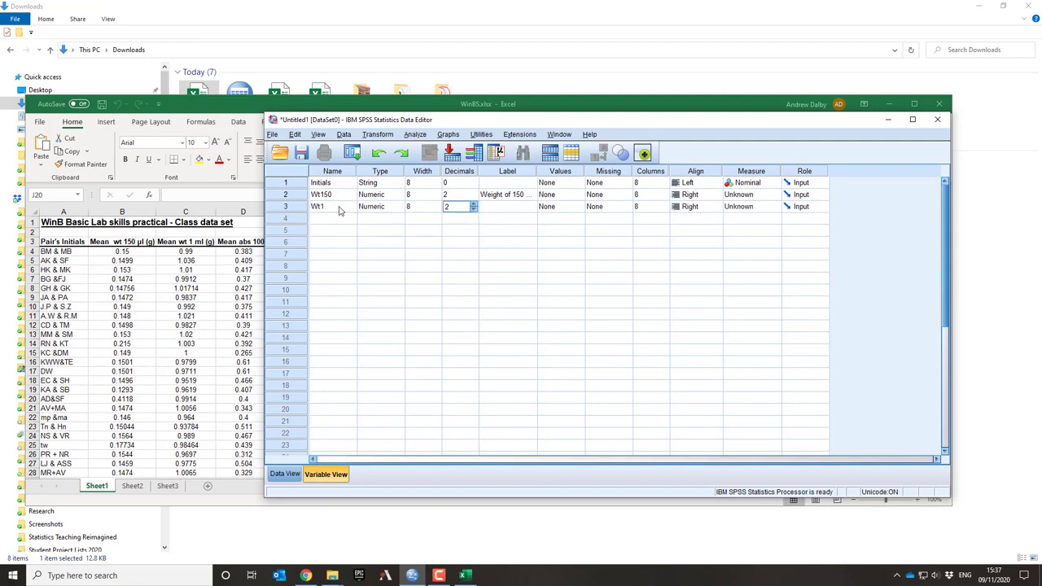
text(W)
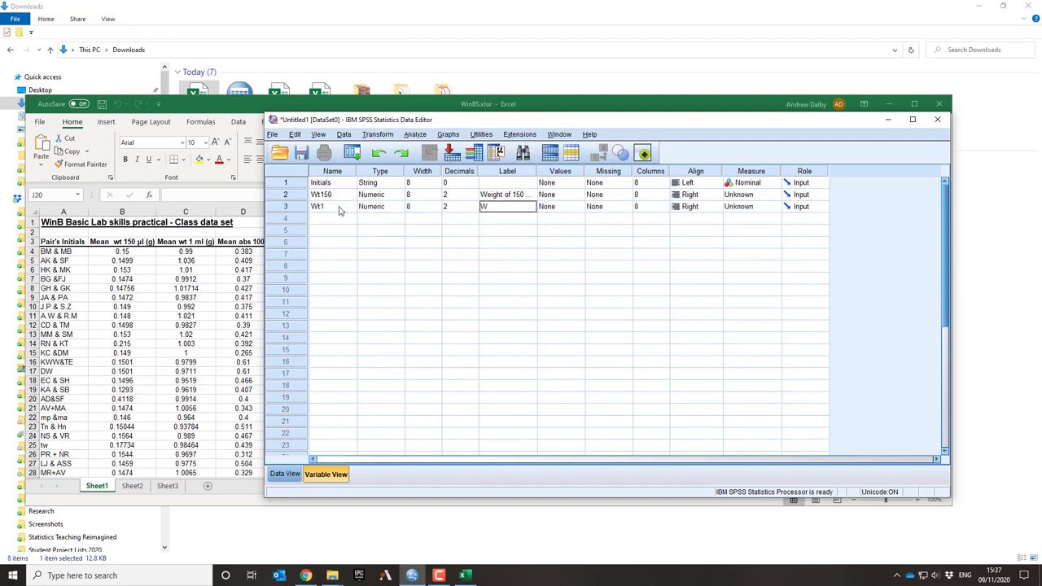
text(eigh)
text(t of 1 ml of water)
key(Tab)
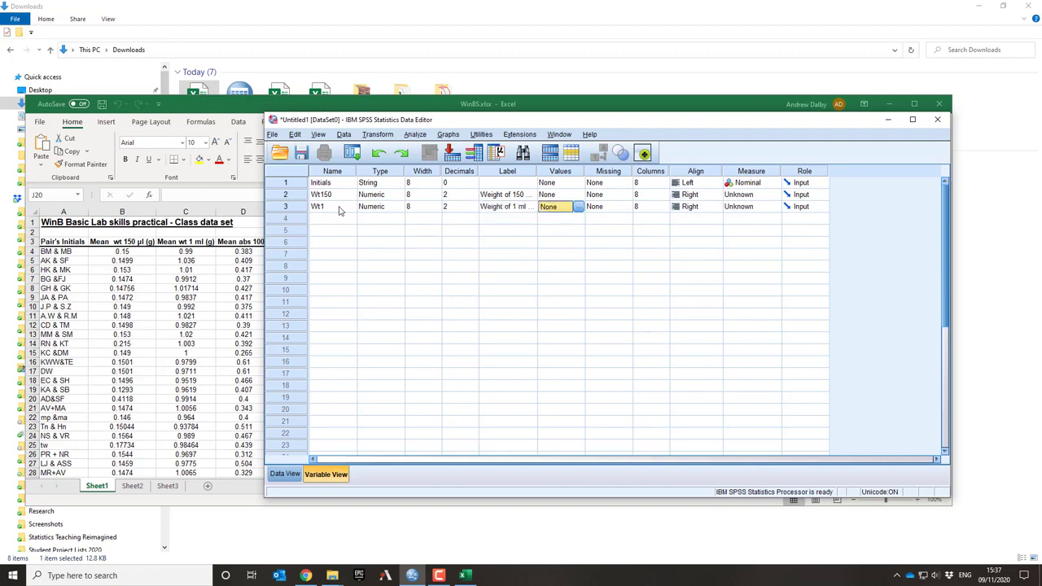
Set the measurement level of Wt150 and Wt1 to Scale
click(753, 197)
click(753, 209)
click(753, 210)
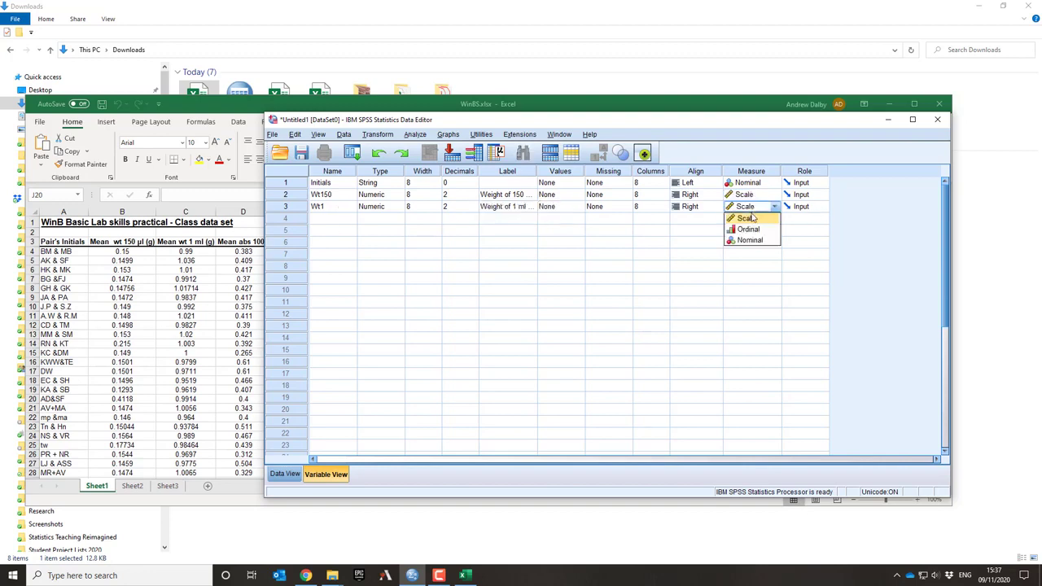
click(754, 217)
Add the variables Abs100X and Abs1000X and set the measurement level of both to Scale
click(334, 219)
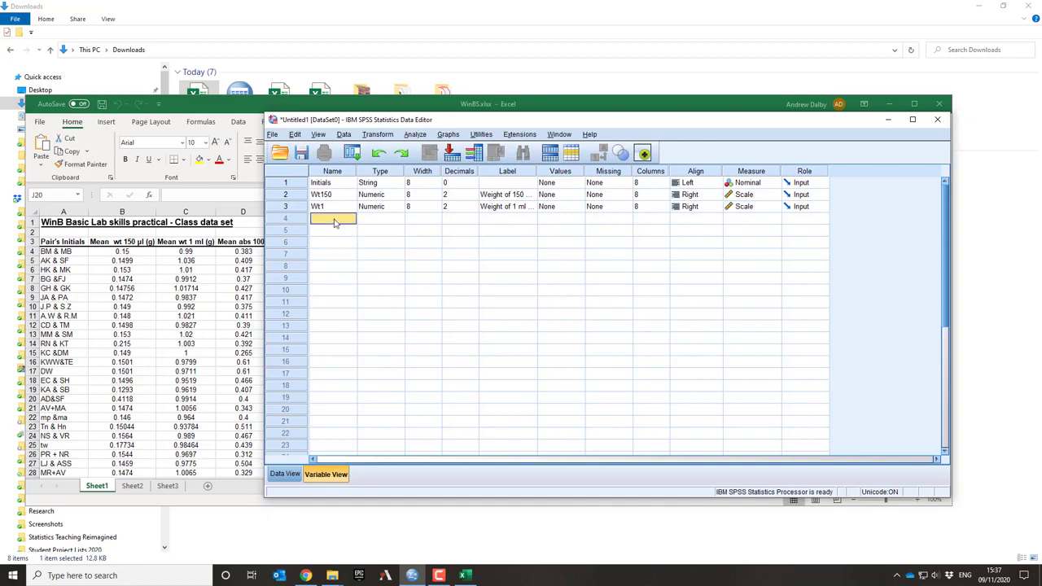
text(Abs100)
key(Return)
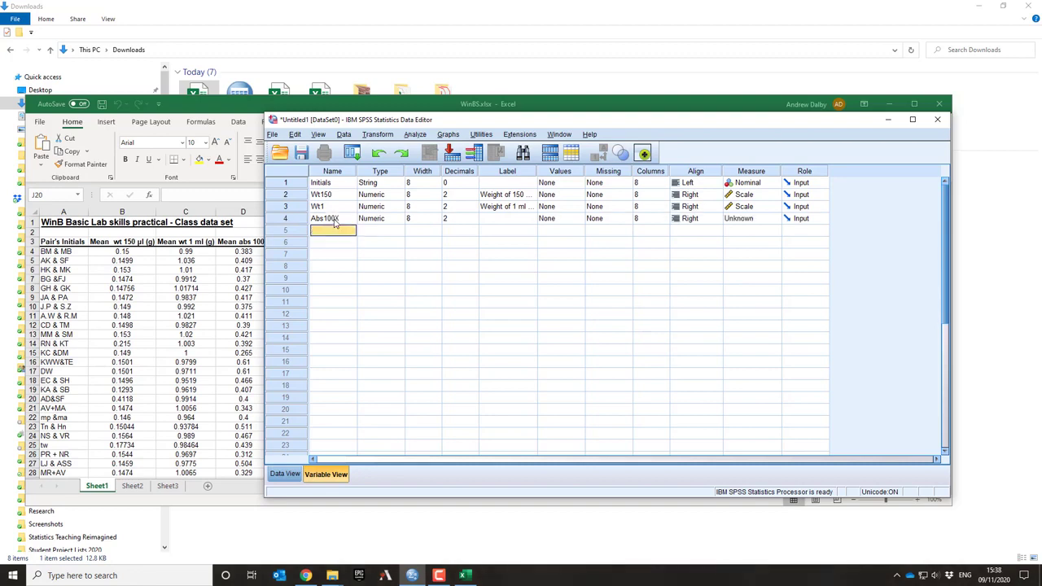
text(Abs1000X)
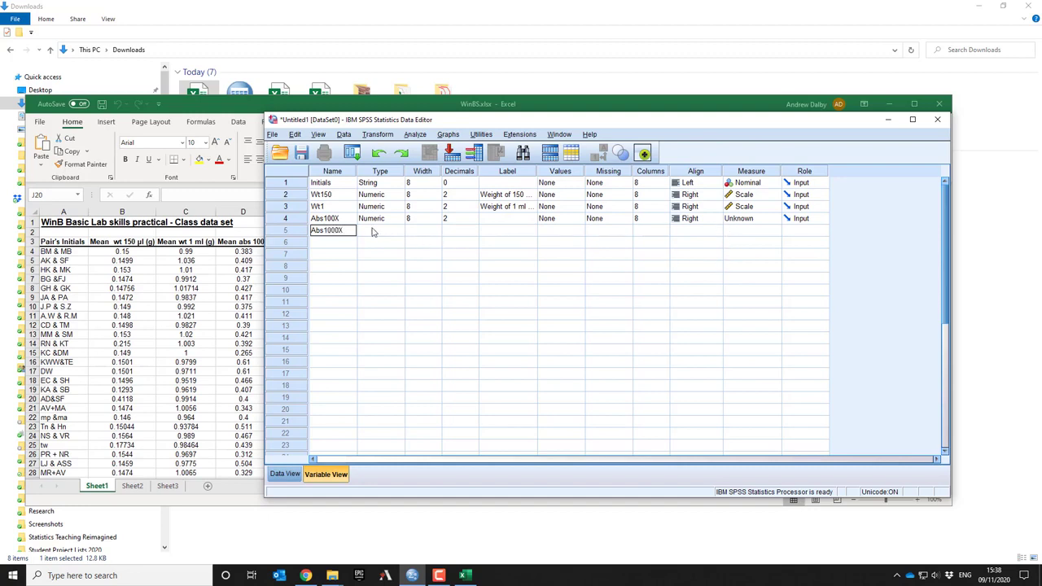
click(371, 232)
click(746, 220)
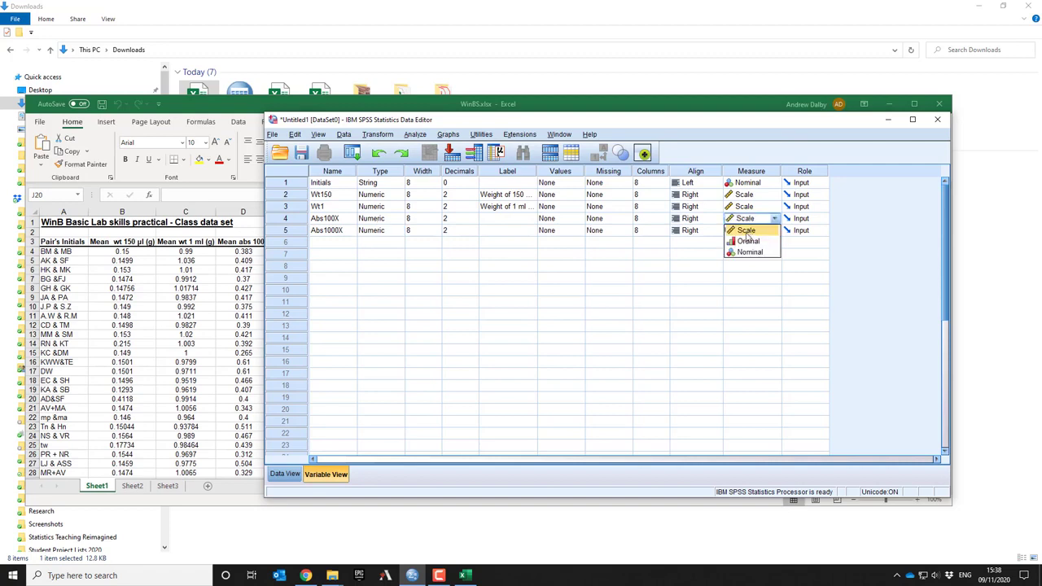
click(747, 231)
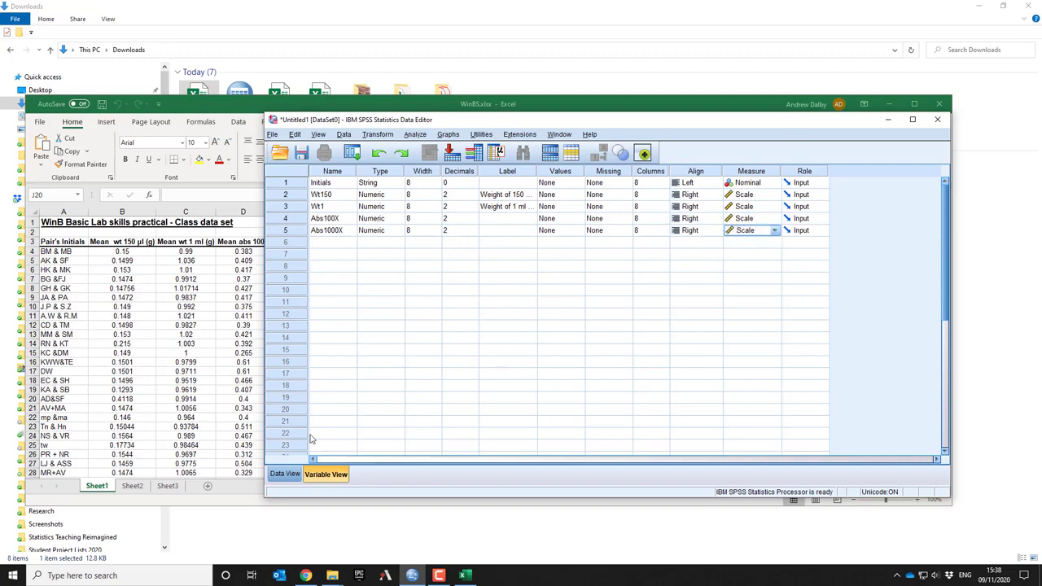
Show the empty data grid, then switch to the Excel workbook and copy the class data in A4:E41
click(285, 474)
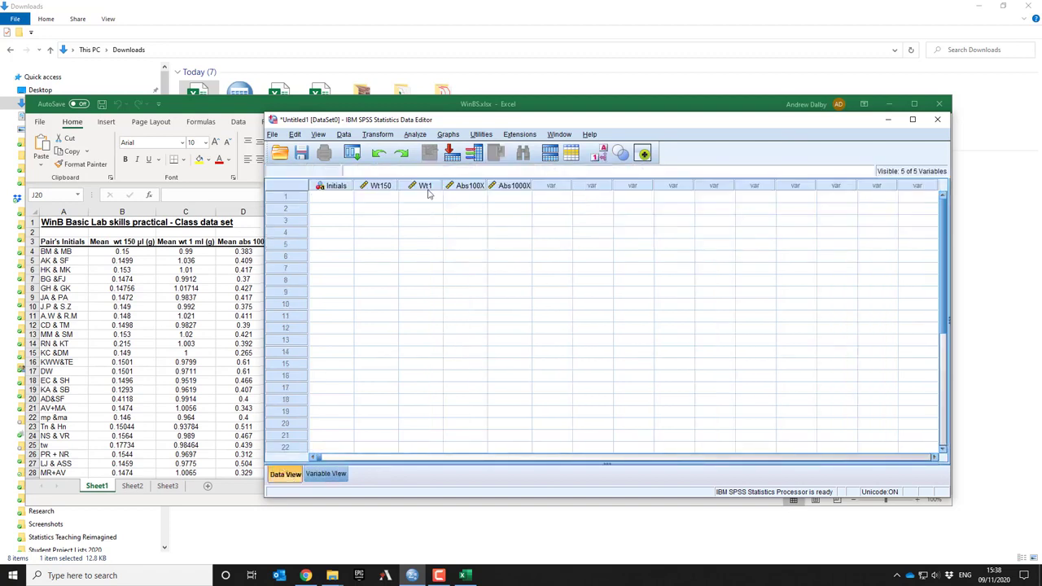
click(193, 114)
drag(40, 252, 298, 449)
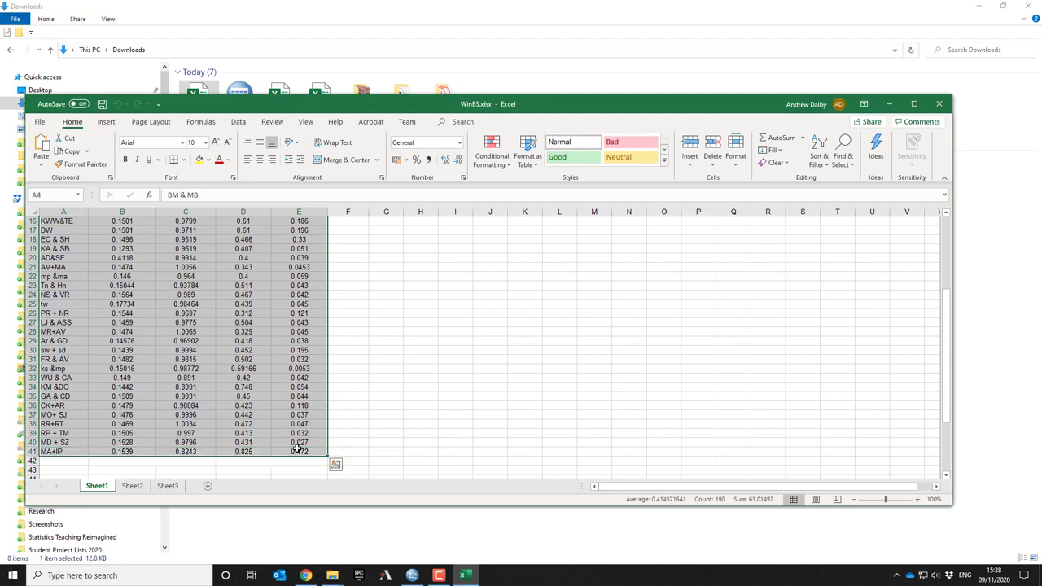
key(ctrl+c)
Return to SPSS Statistics and paste the copied class data starting at the first case of Initials
click(412, 575)
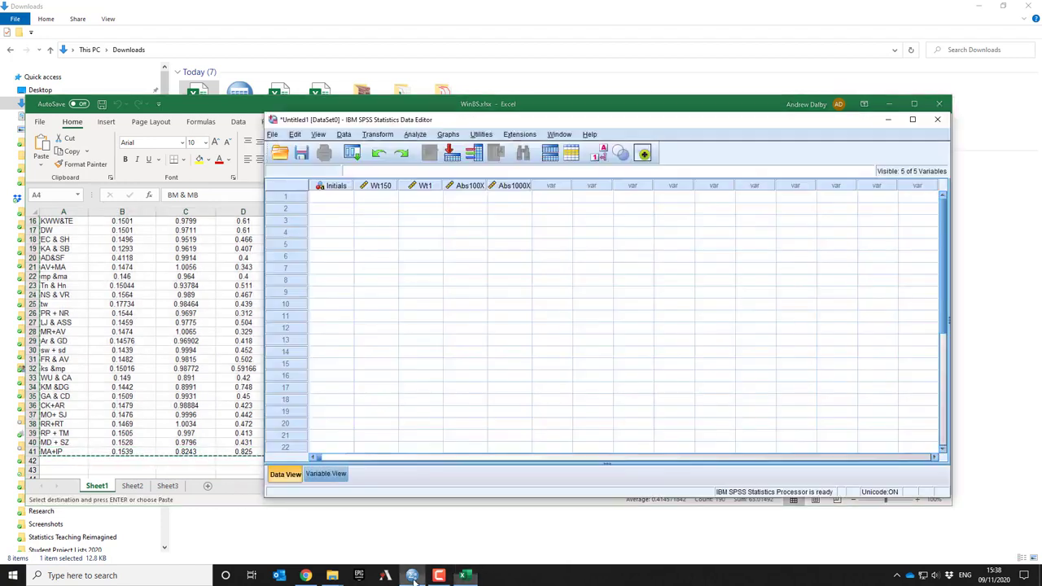
click(316, 200)
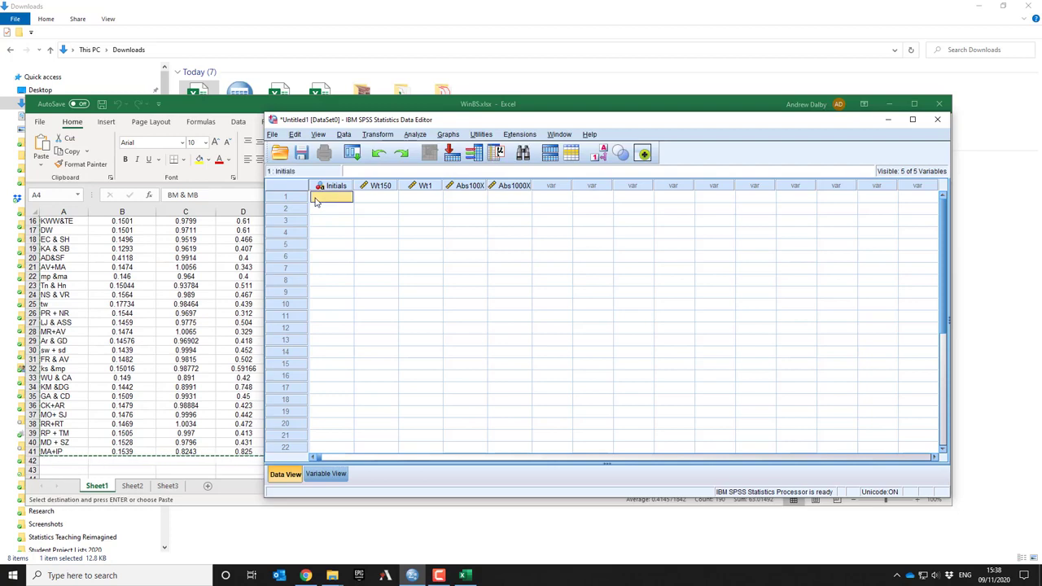
key(ctrl+v)
click(595, 262)
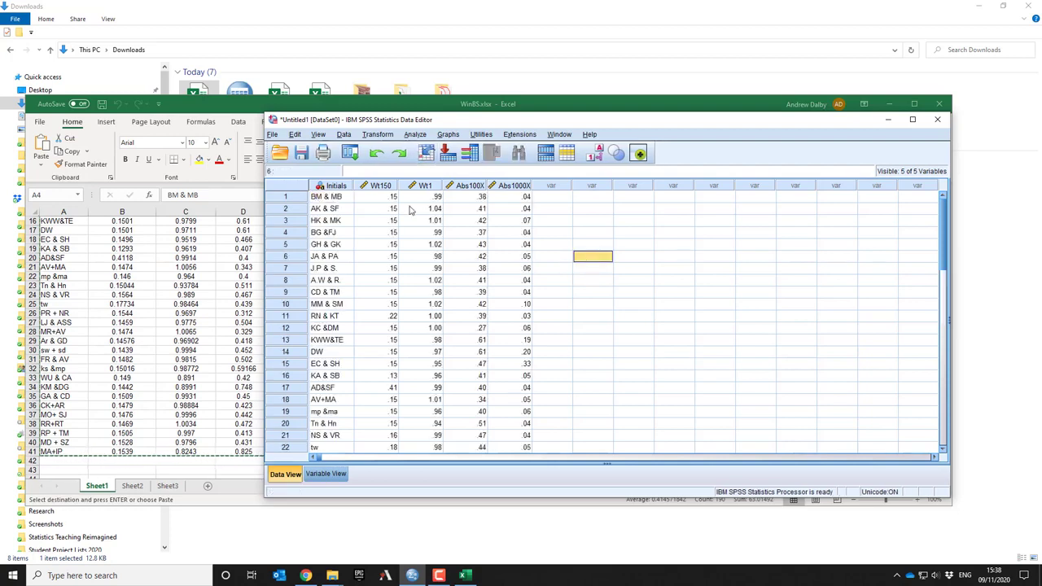
Set the number of decimals to 4 for Wt150 and Wt1 in the variable definitions
click(323, 475)
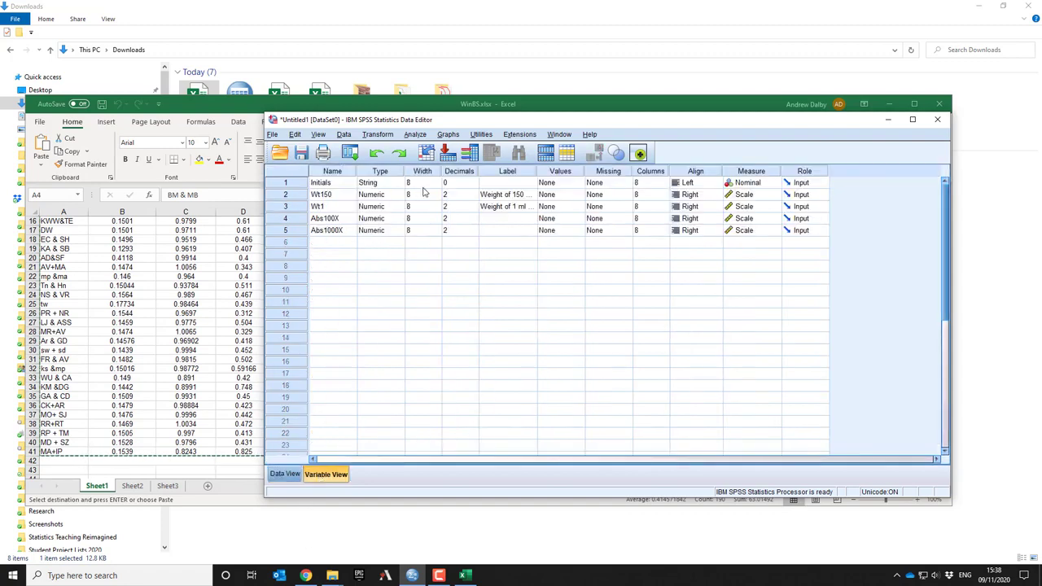
click(460, 194)
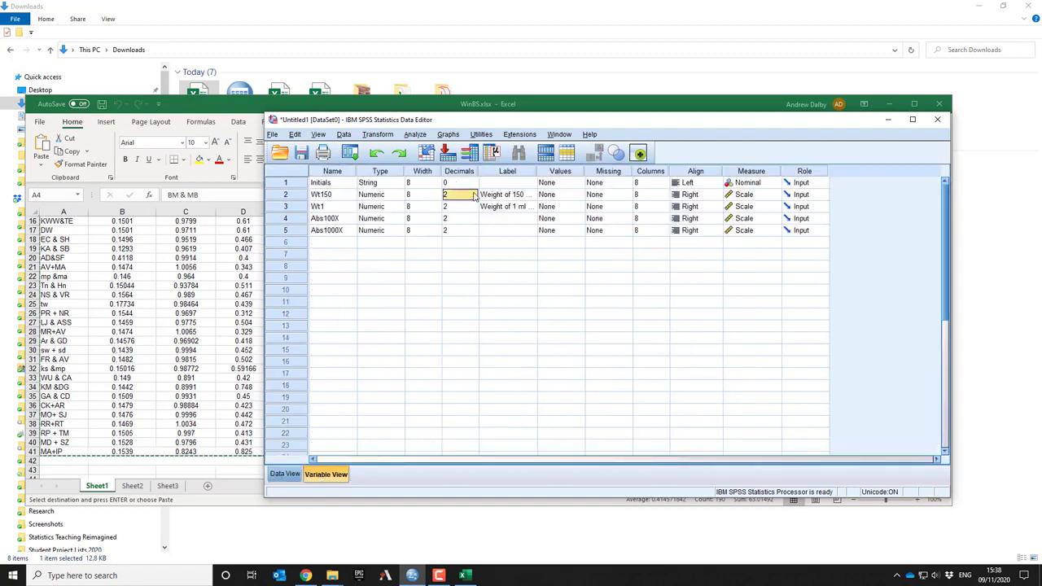
click(474, 193)
click(474, 207)
click(473, 204)
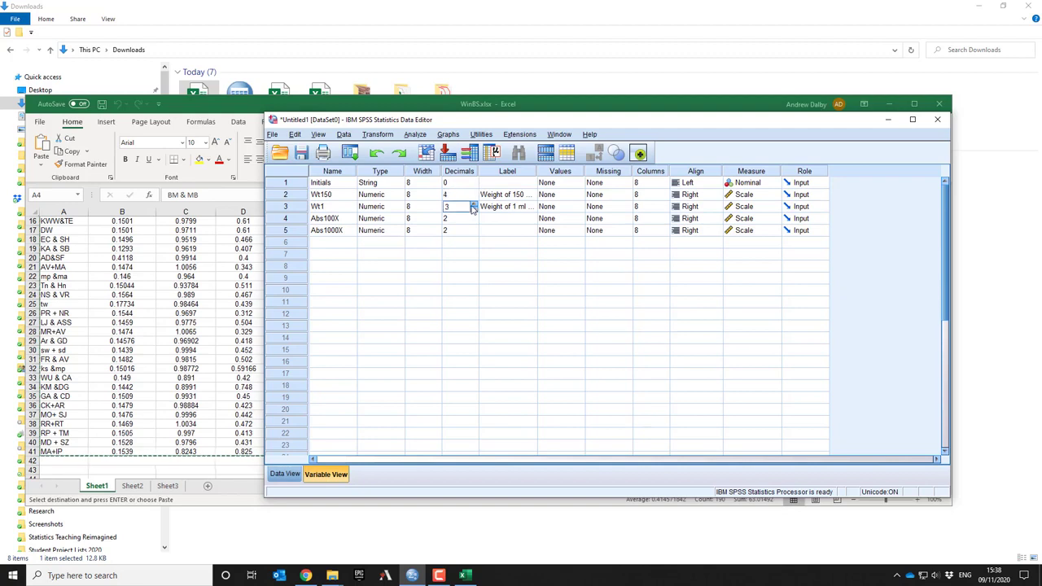
click(474, 205)
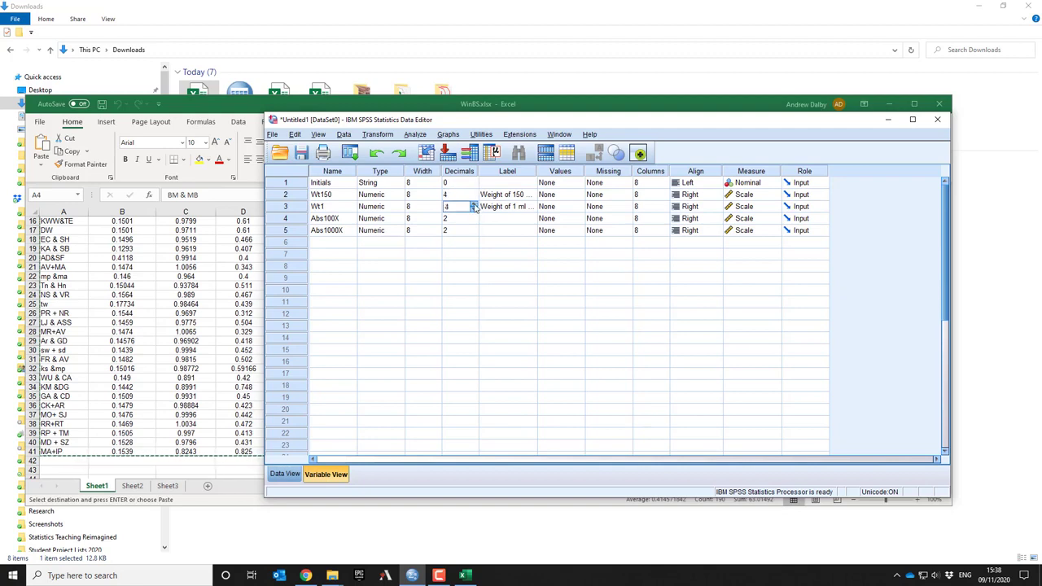
Set the number of decimals to 4 for Abs100X
click(474, 218)
click(473, 217)
click(473, 216)
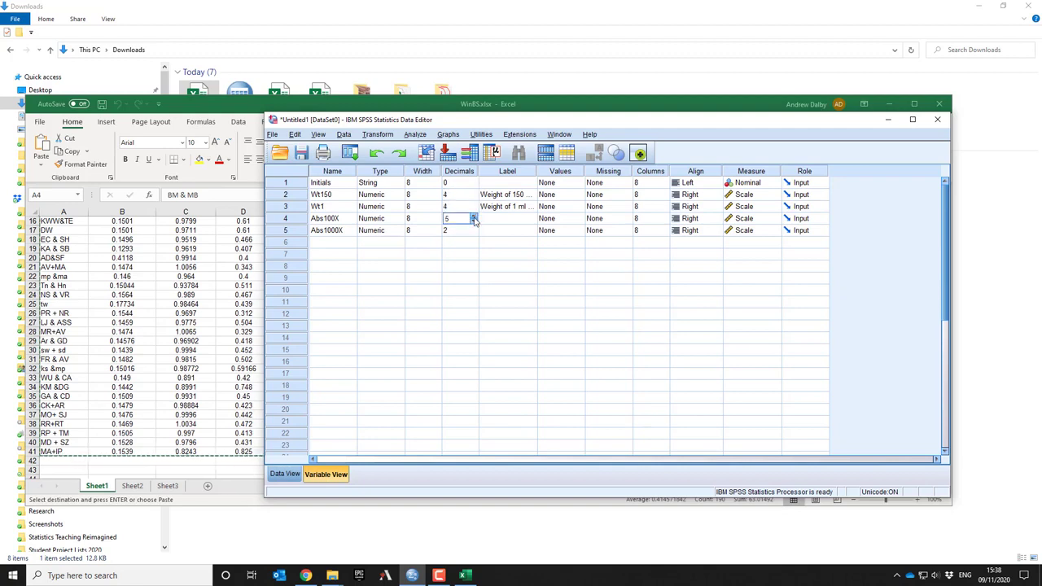
click(474, 217)
click(474, 222)
Set the number of decimals to 4 for Abs1000X and return to the data grid
click(474, 230)
click(473, 233)
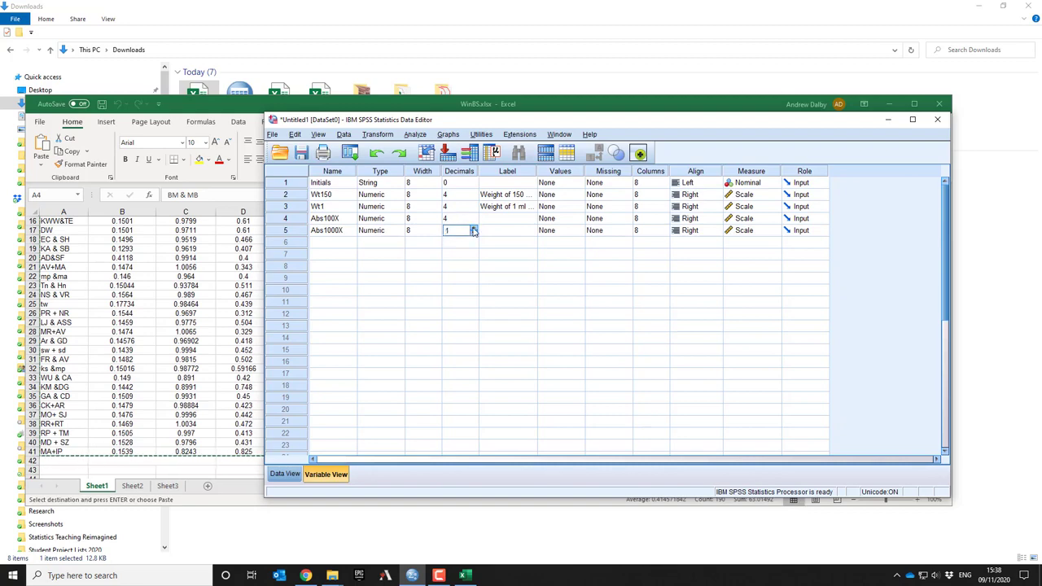
click(285, 474)
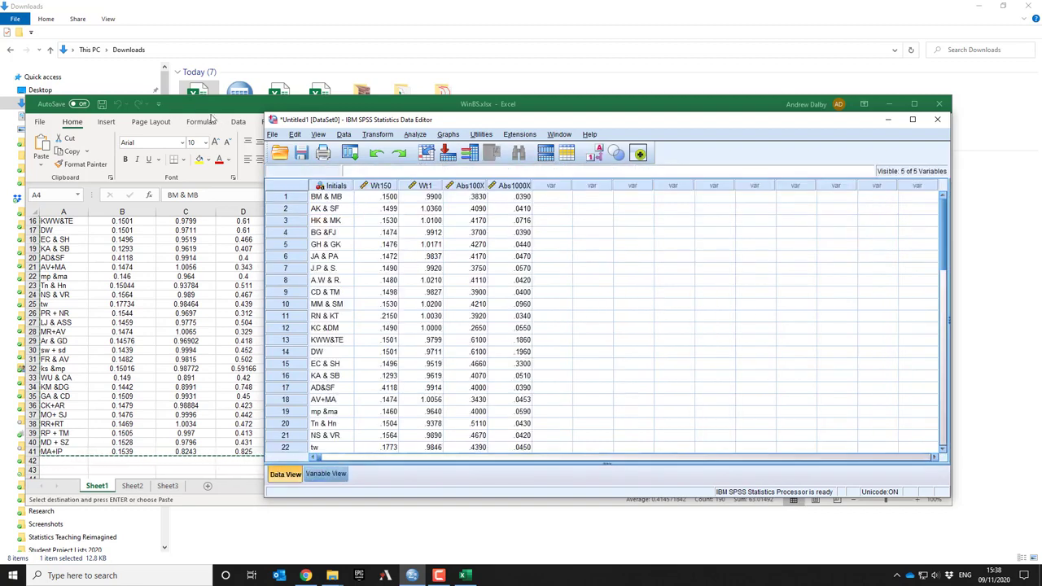
Check the source data in the Excel workbook, minimise the workbook, and reposition the SPSS Statistics data window
click(241, 171)
scroll(679, 358, up, 5)
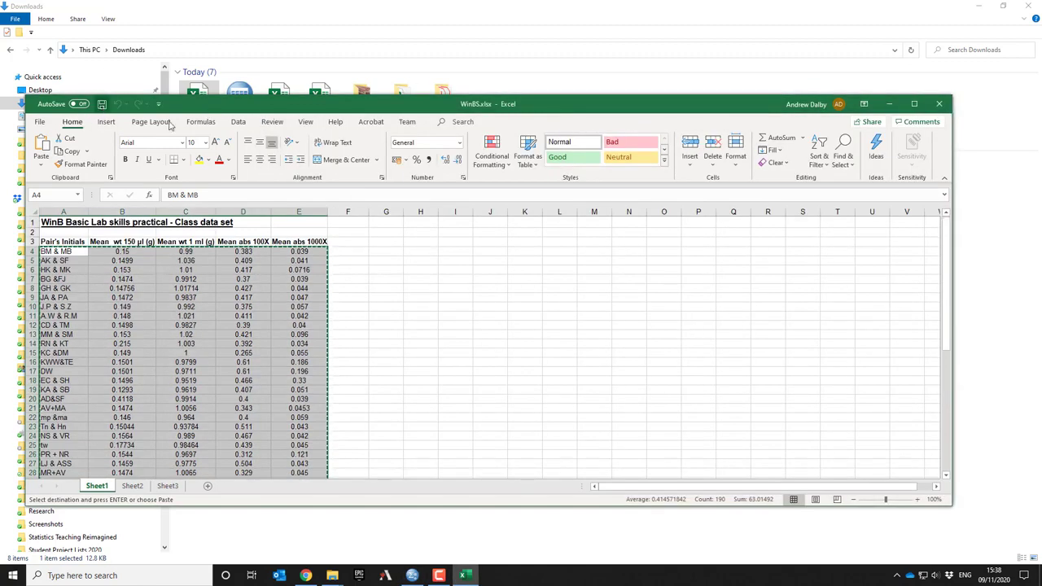
click(890, 105)
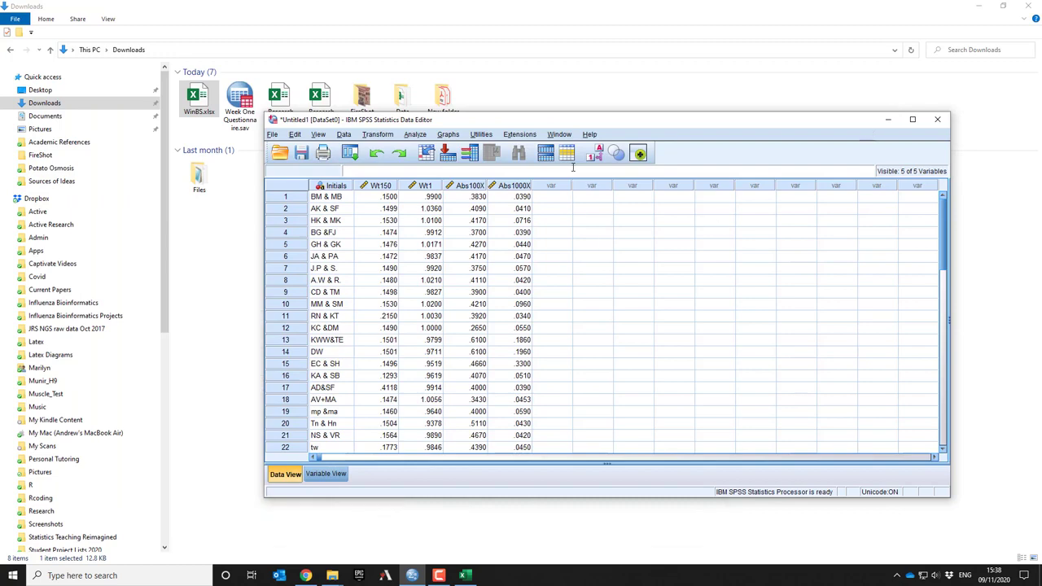
drag(561, 122, 439, 89)
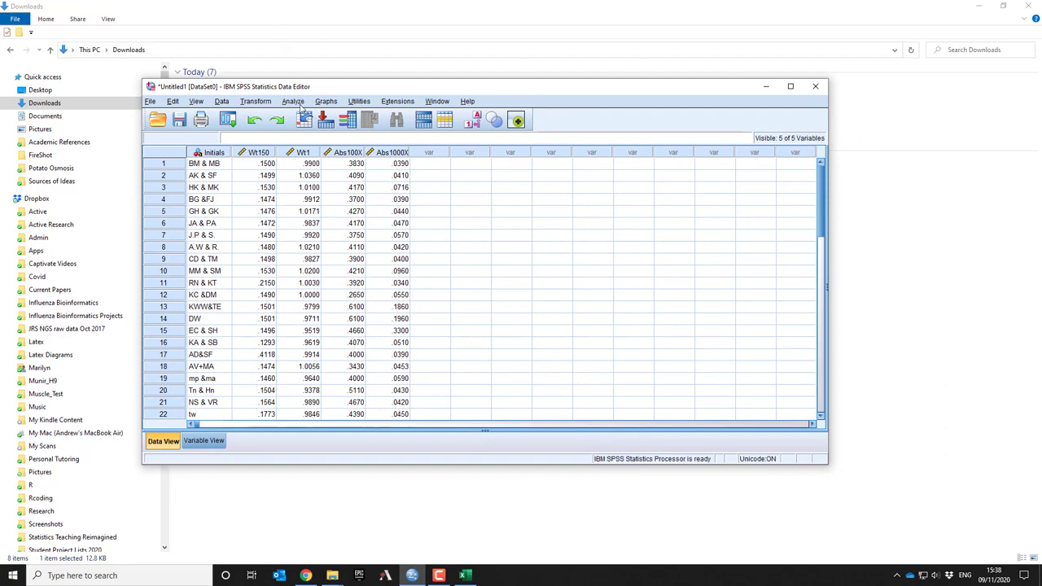
Start the Explore analysis and add both water weight variables, Abs100X and Abs1000X to the dependent list
click(295, 102)
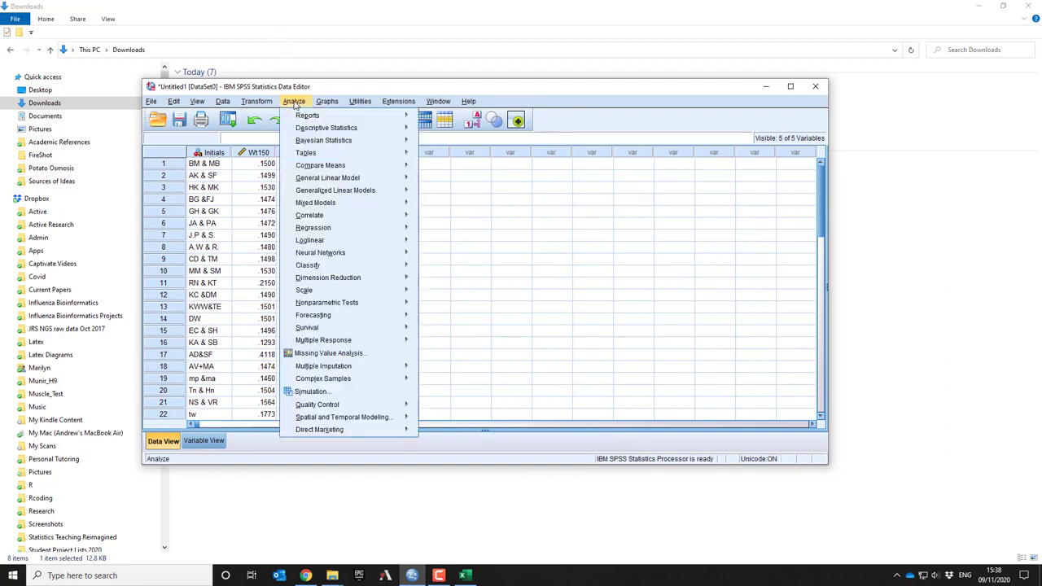
mouse_move(334, 131)
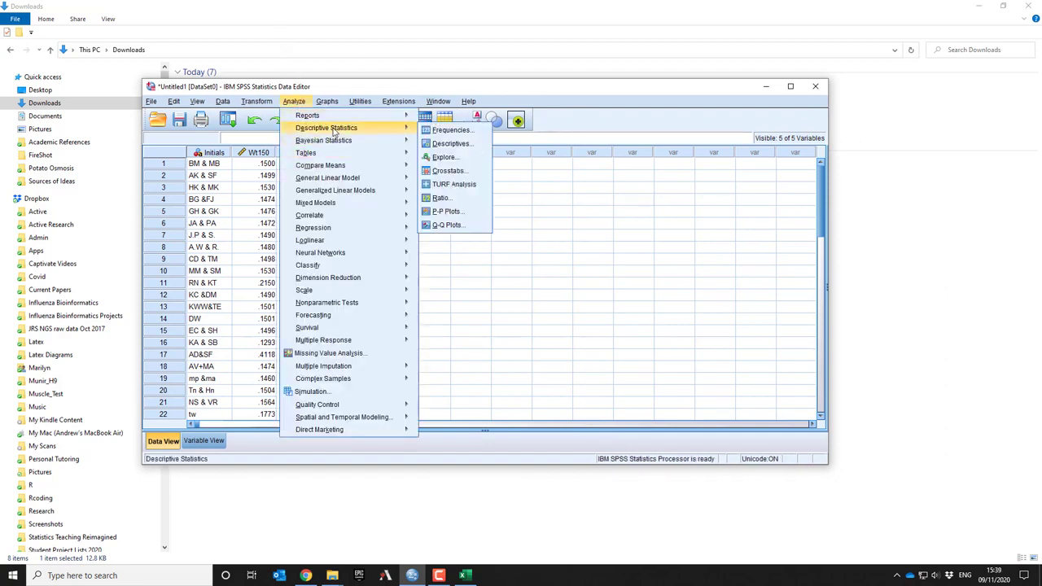
click(443, 157)
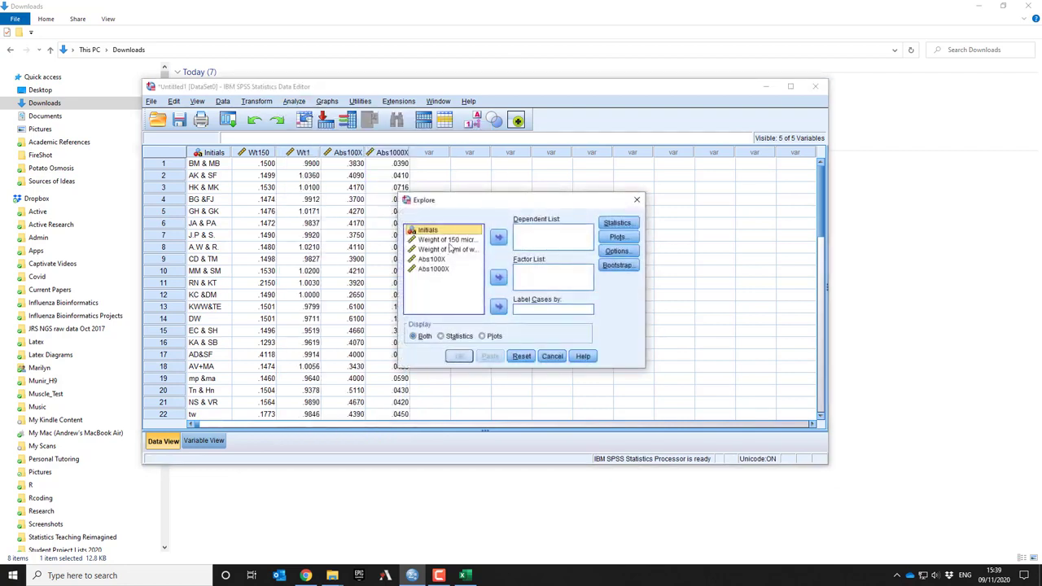
click(447, 239)
click(498, 237)
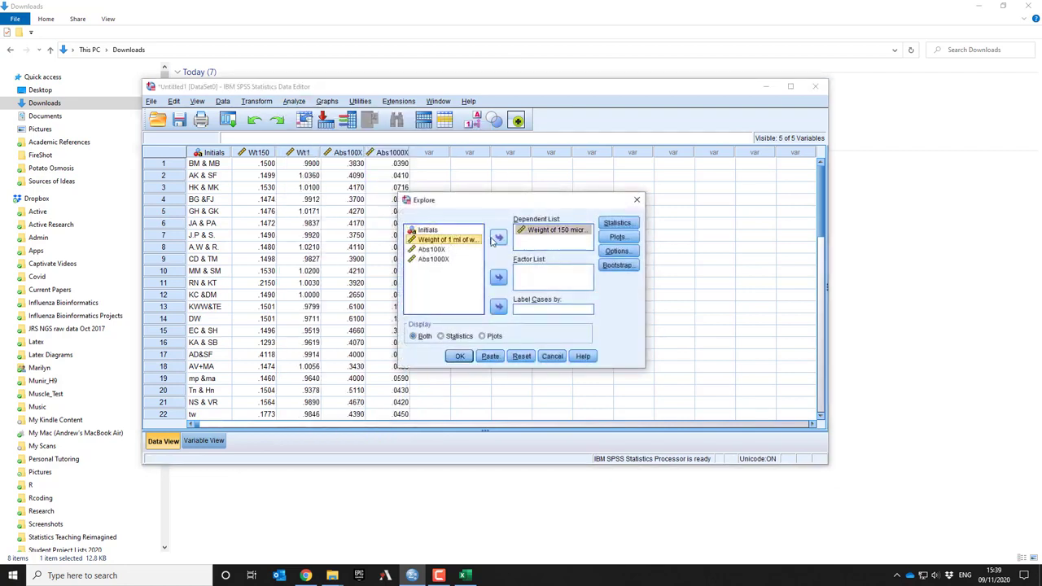
click(494, 240)
click(440, 241)
click(498, 237)
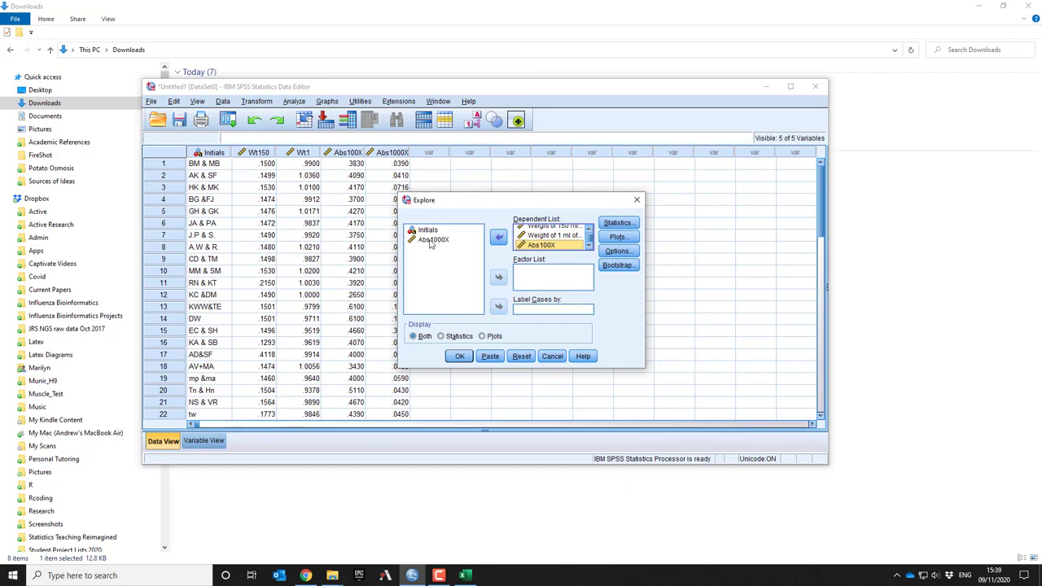
click(432, 240)
click(498, 237)
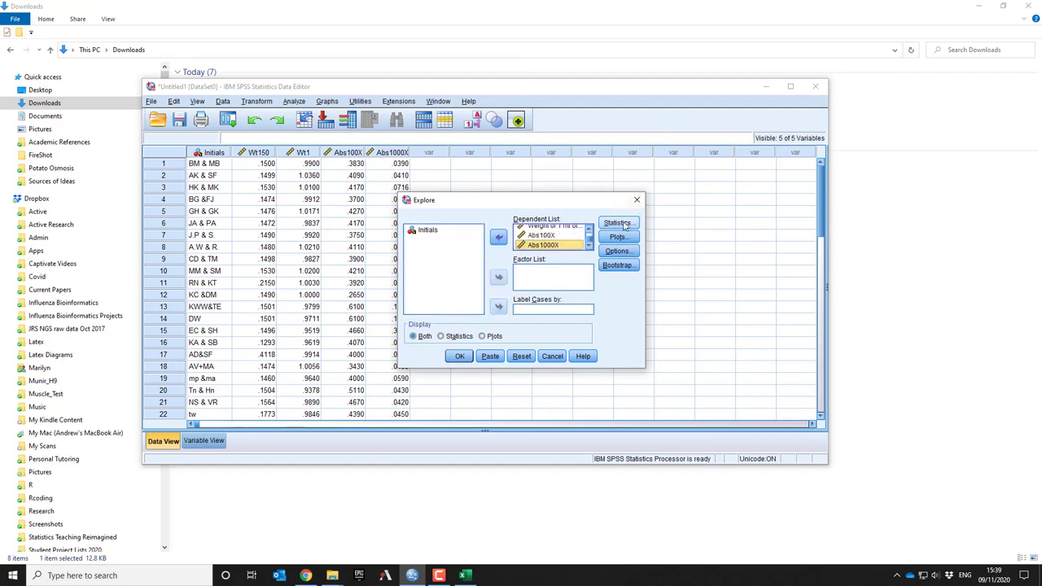
Run Explore with default statistics, histograms and normality plots with tests, leaving out stem-and-leaf plots
click(617, 222)
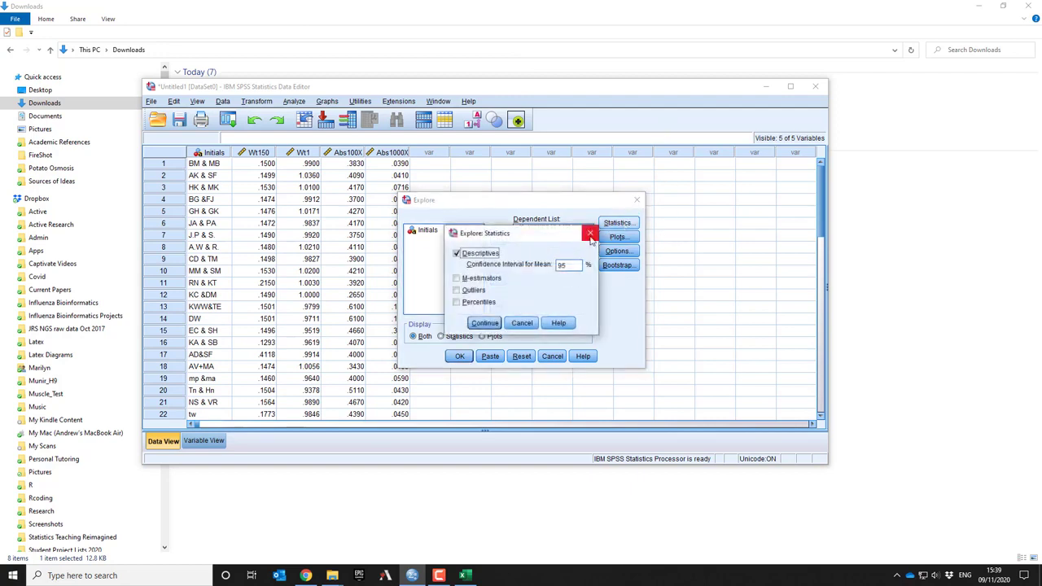
click(591, 235)
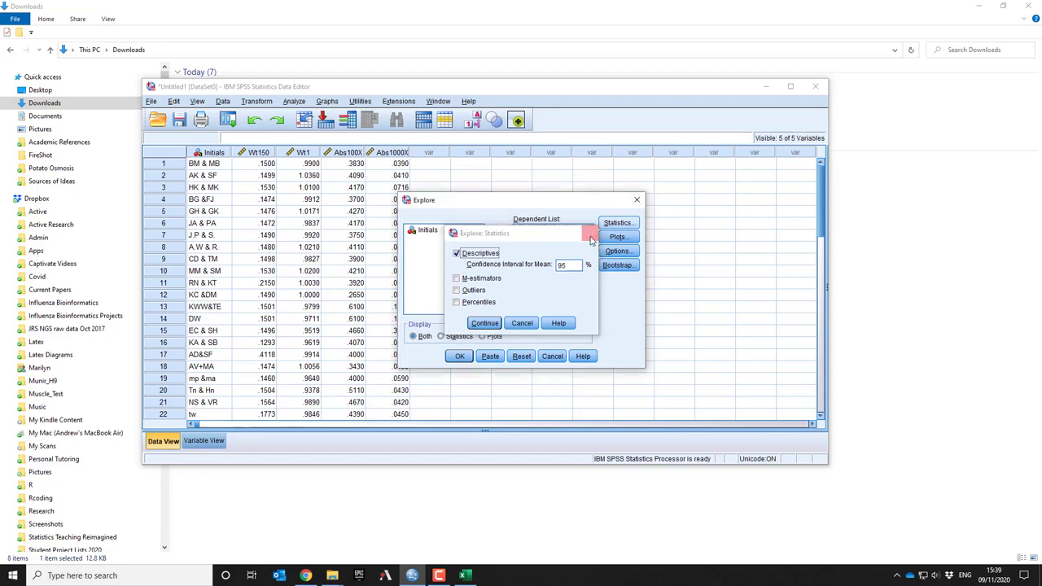
click(618, 237)
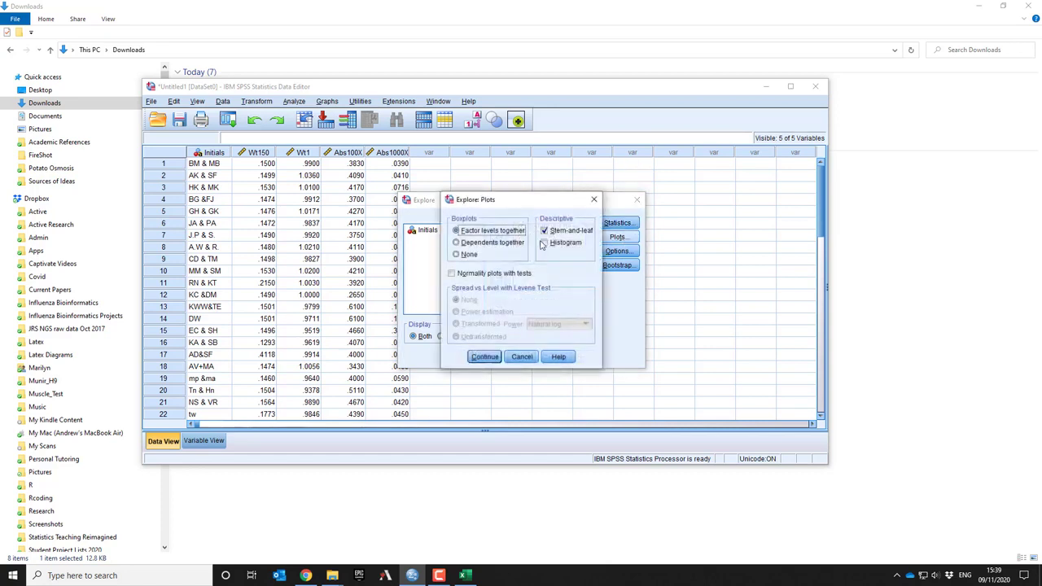
click(544, 243)
click(550, 232)
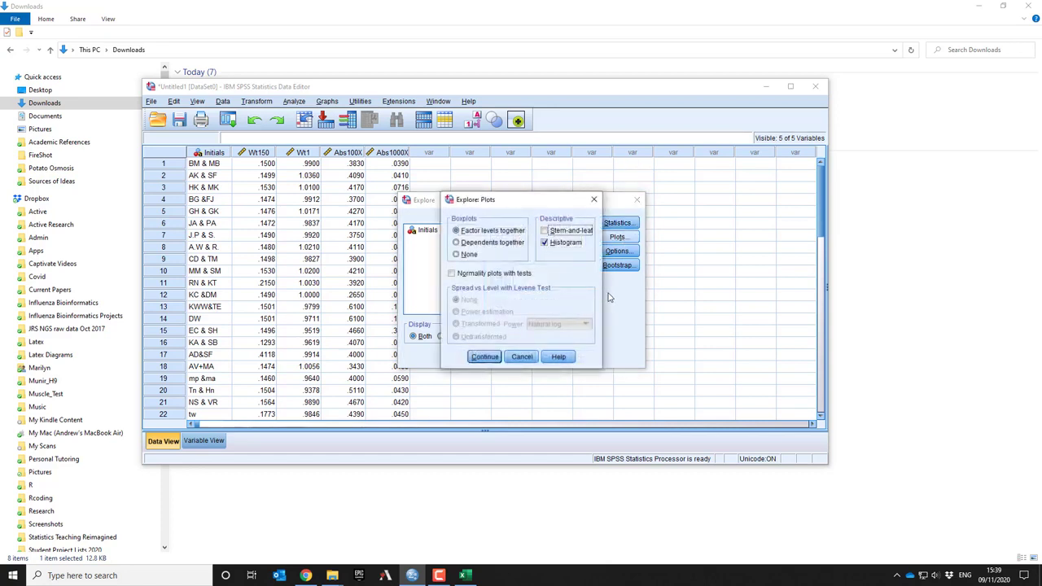
click(453, 274)
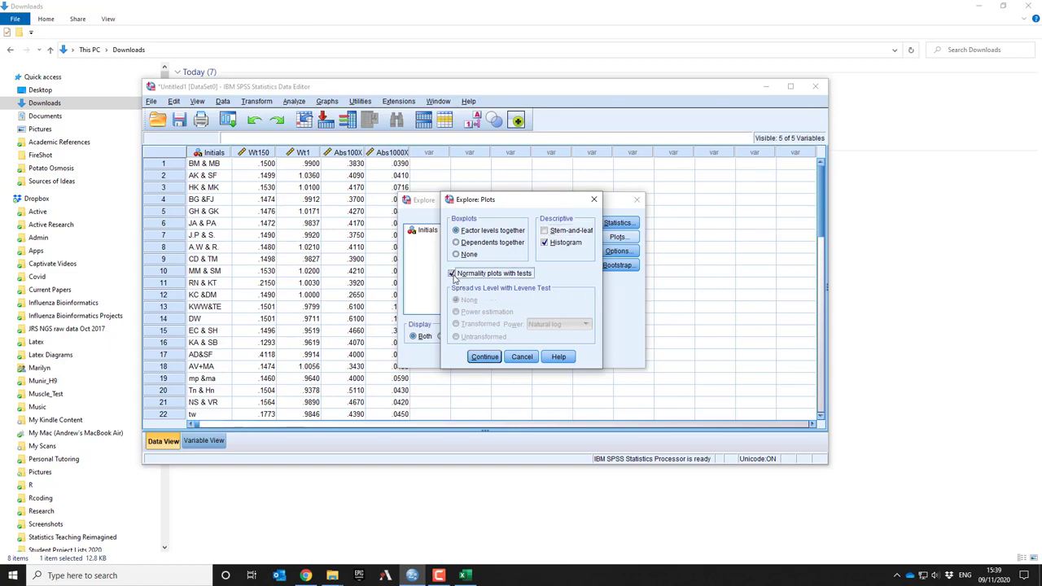
click(488, 360)
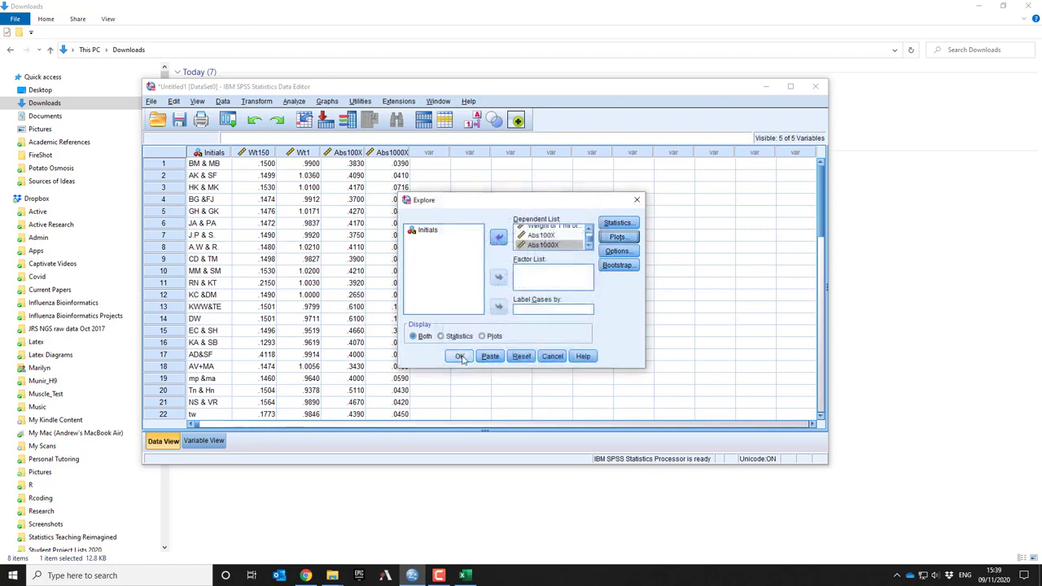
click(461, 358)
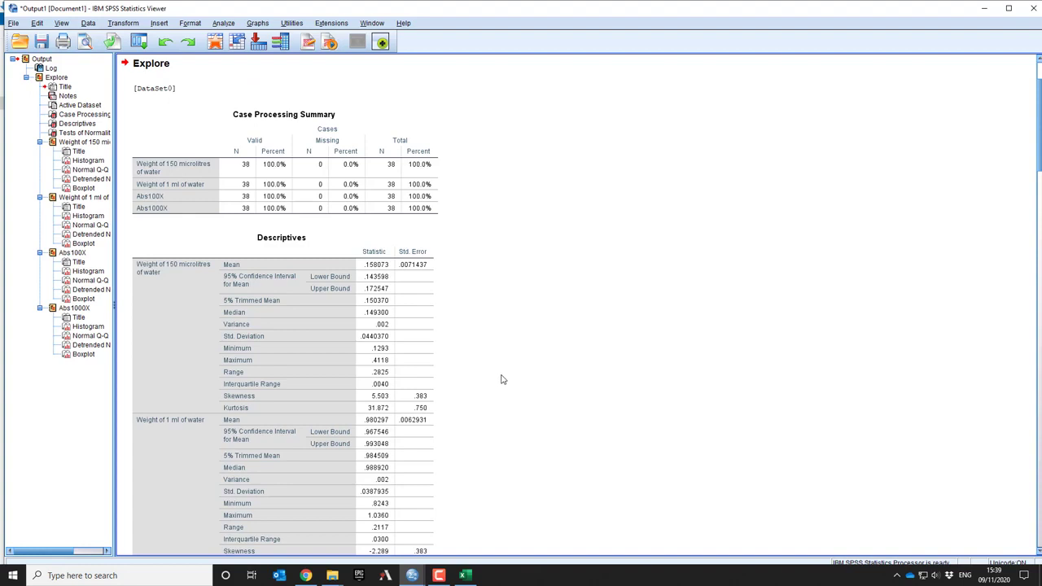
Examine the descriptive statistics of all four variables and the Tests of Normality table in the Explore output
scroll(502, 380, down, 10)
scroll(501, 379, up, 12)
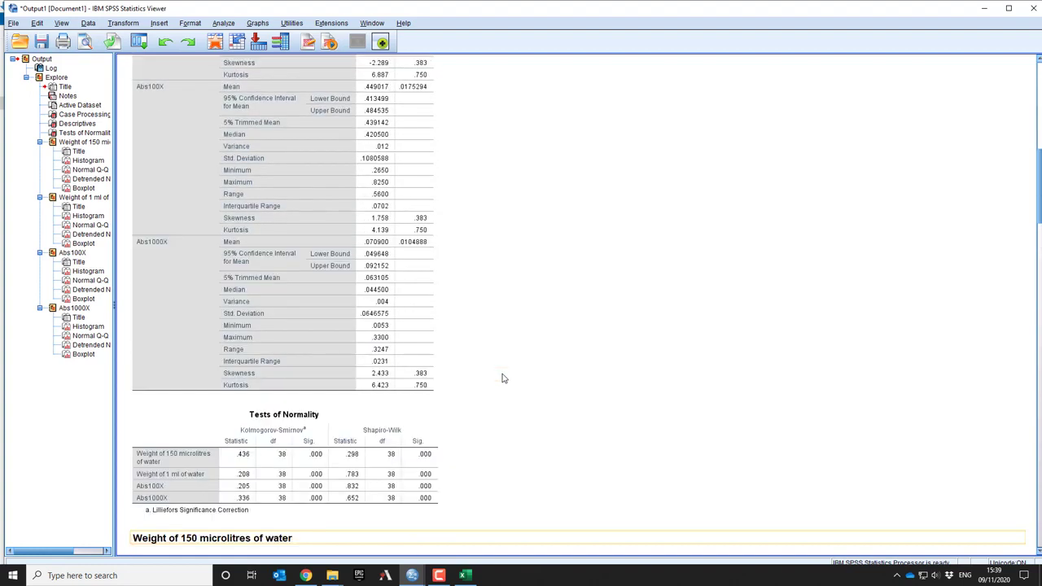
scroll(502, 379, down, 2)
click(153, 200)
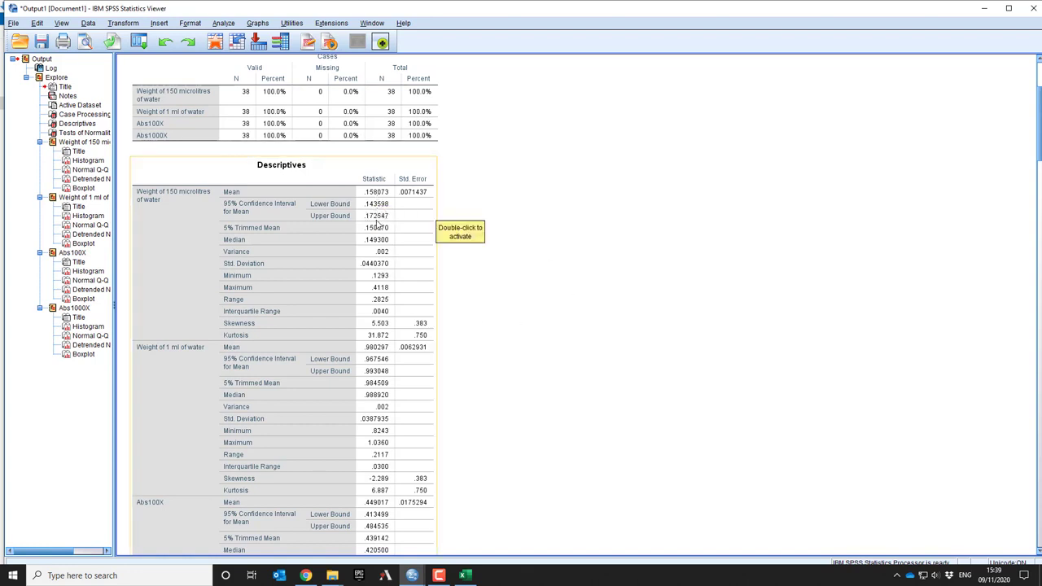
scroll(504, 331, down, 5)
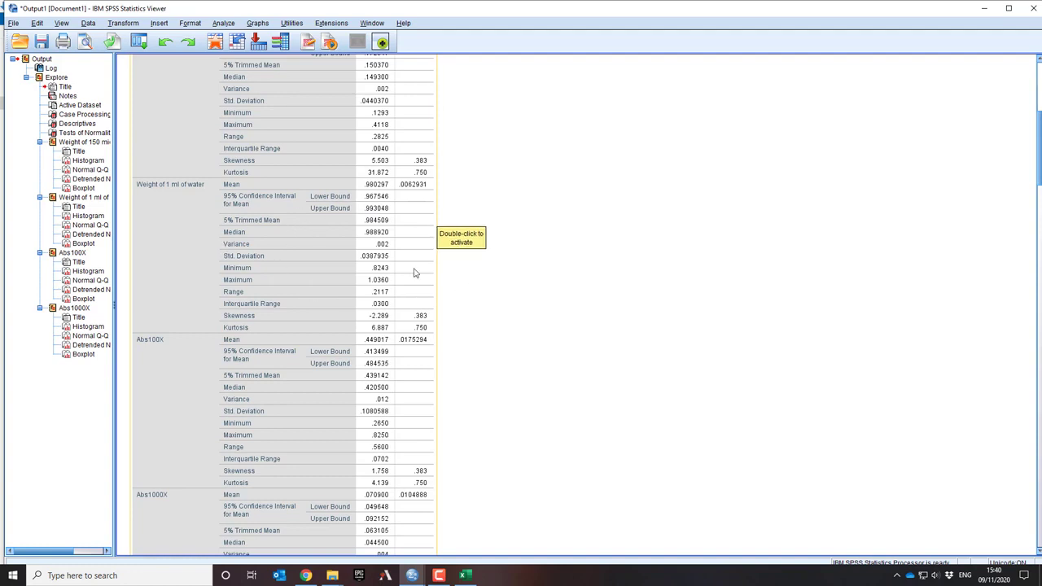
scroll(341, 275, down, 4)
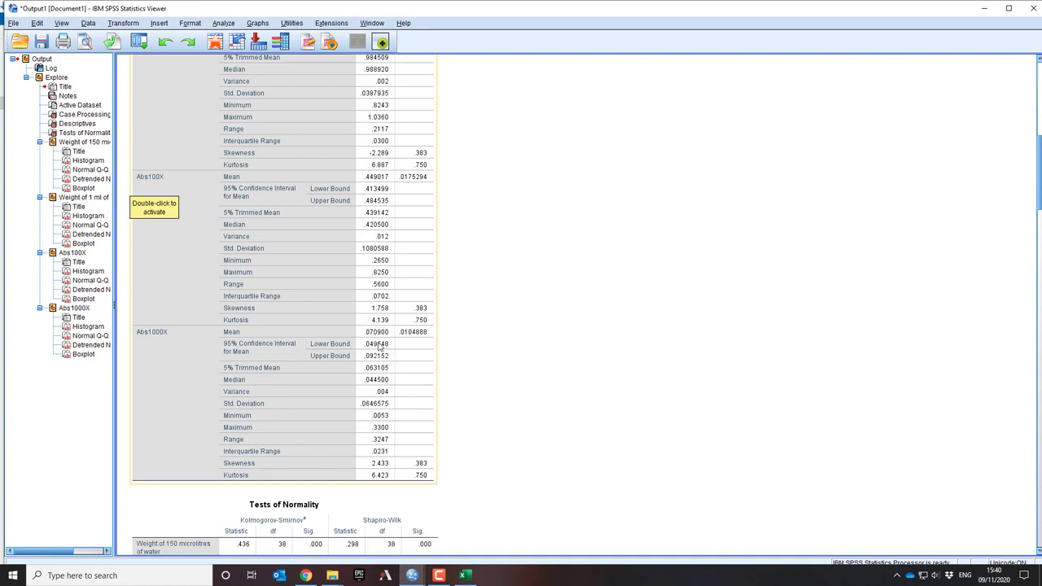
scroll(378, 346, down, 8)
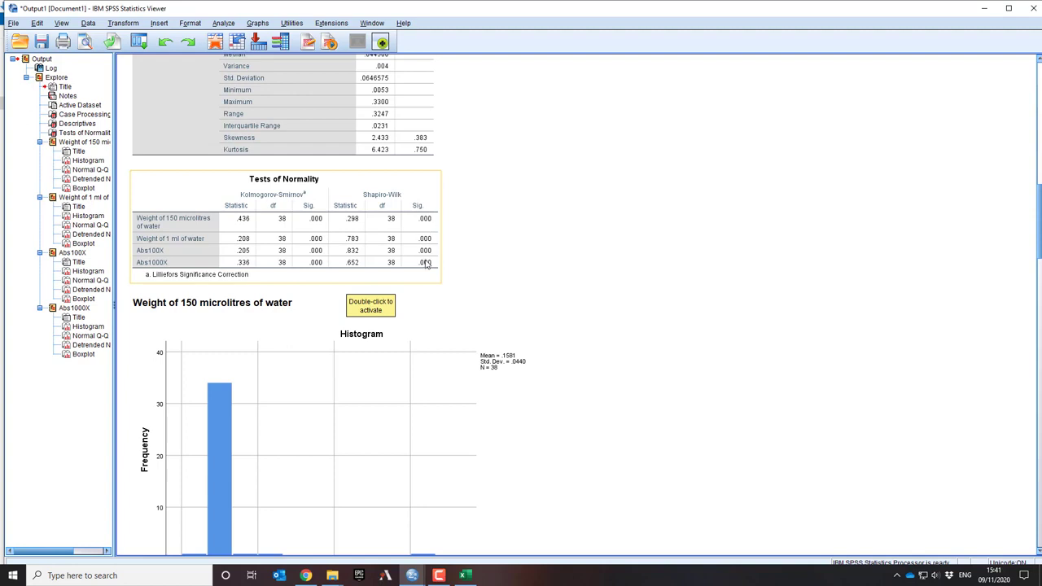
Examine the histogram, normal and detrended Q-Q plots, and boxplot for Weight of 150 microlitres of water
scroll(577, 414, down, 5)
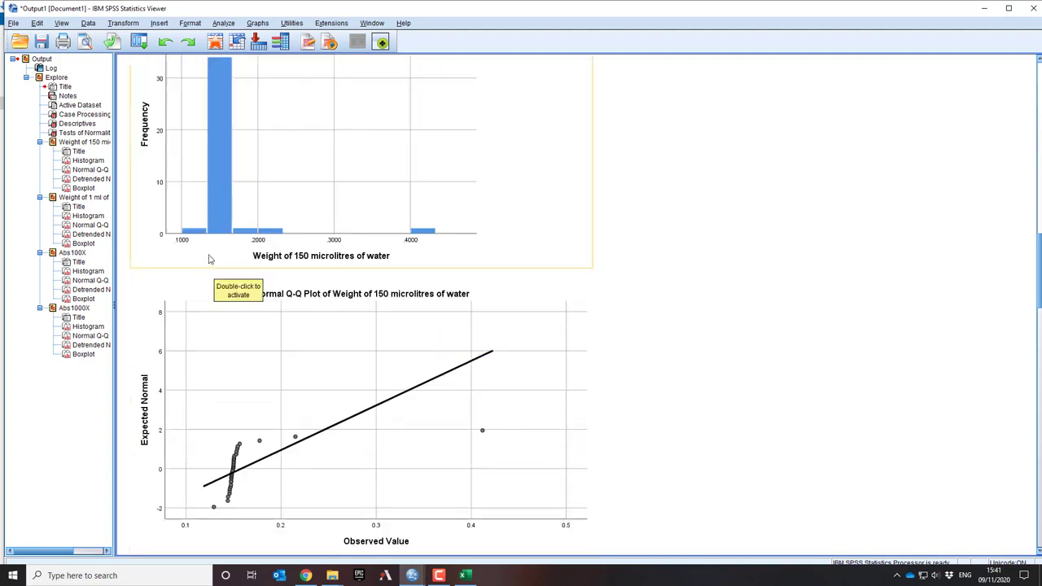
scroll(366, 333, up, 3)
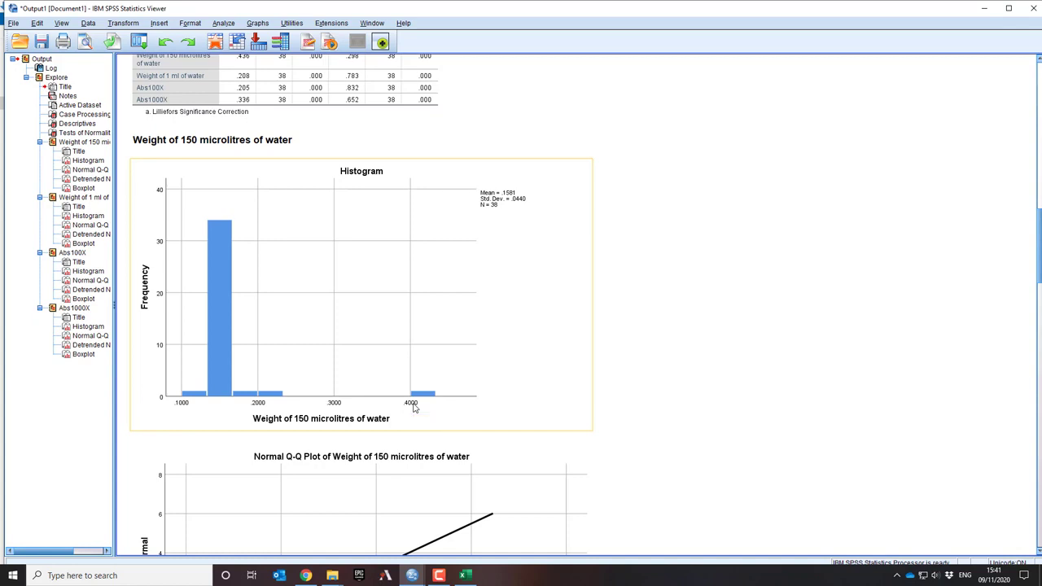
scroll(414, 408, down, 4)
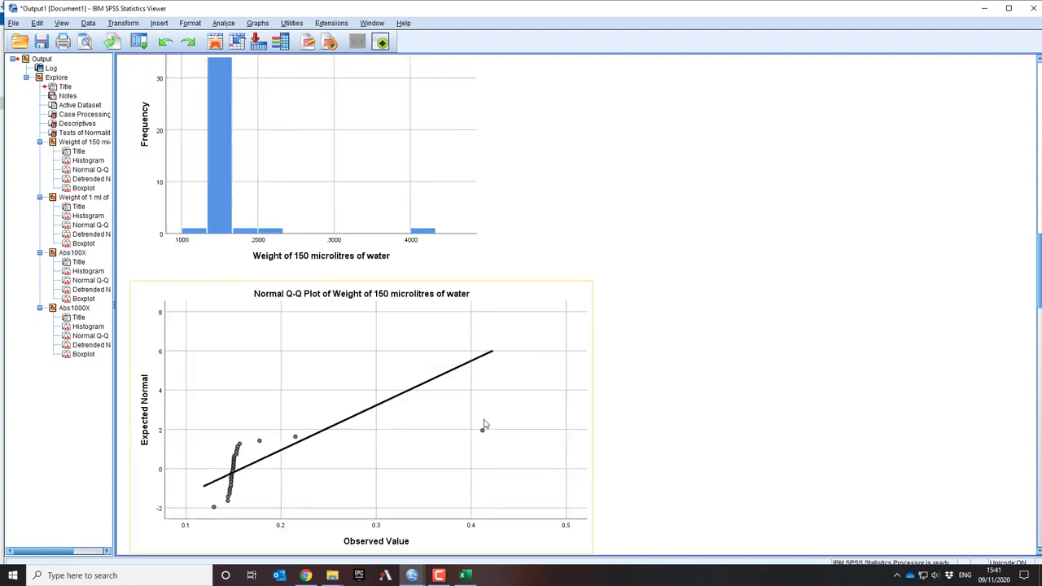
scroll(484, 425, down, 3)
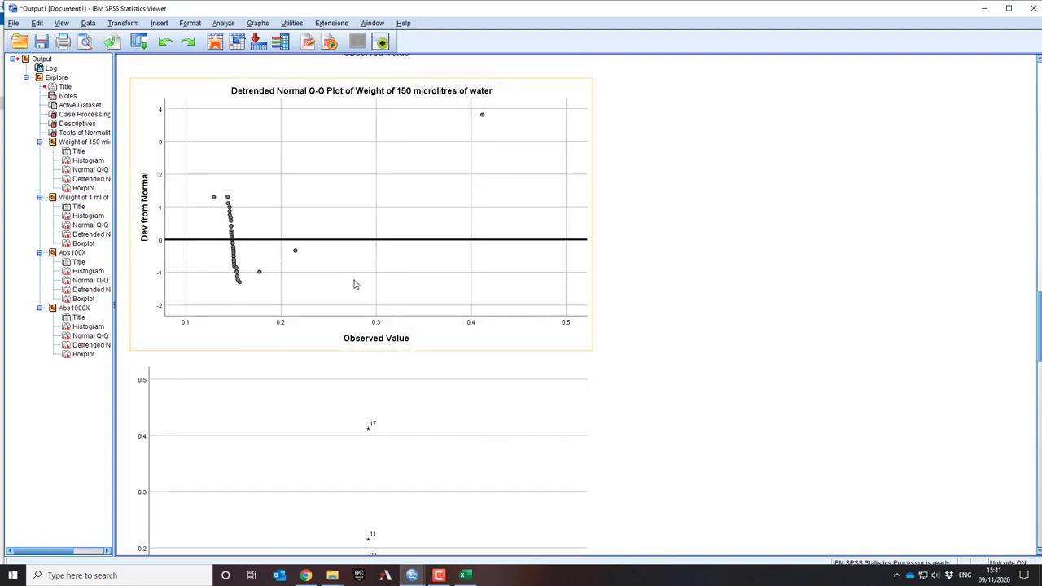
scroll(355, 283, down, 4)
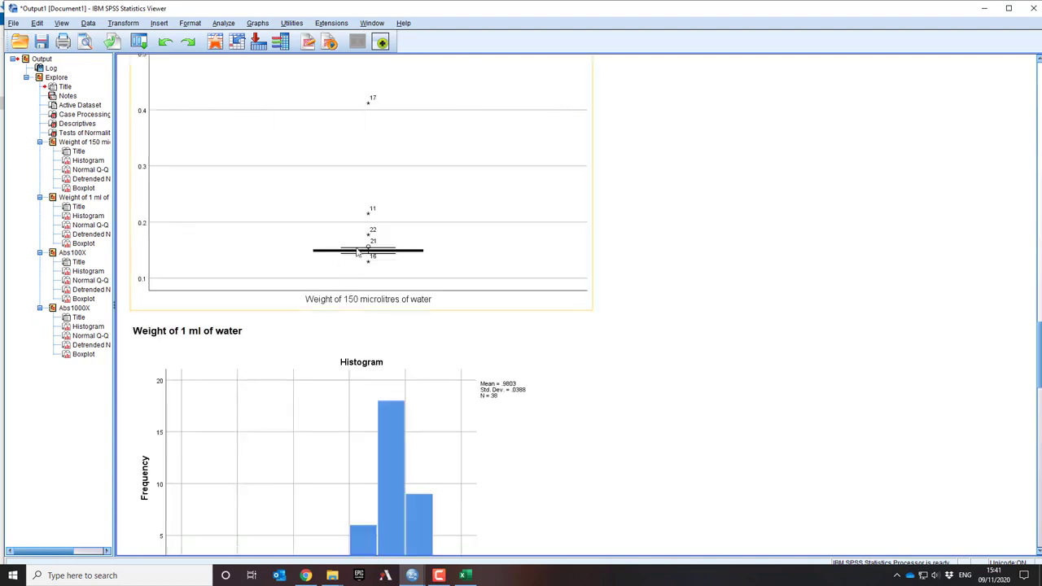
Examine the histogram, normal and detrended Q-Q plots, and boxplot for Weight of 1 ml of water
scroll(419, 332, down, 2)
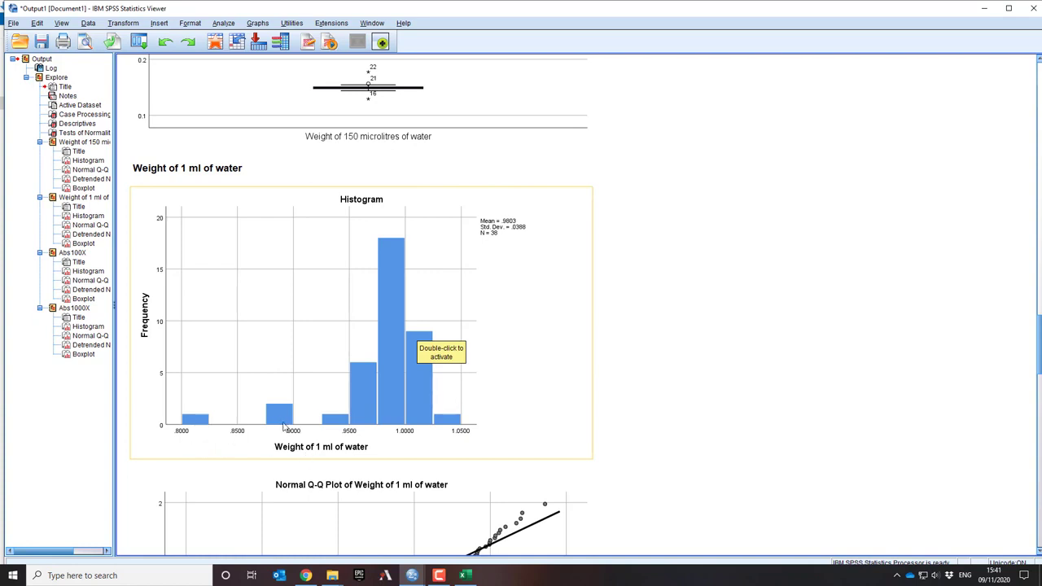
scroll(446, 450, down, 2)
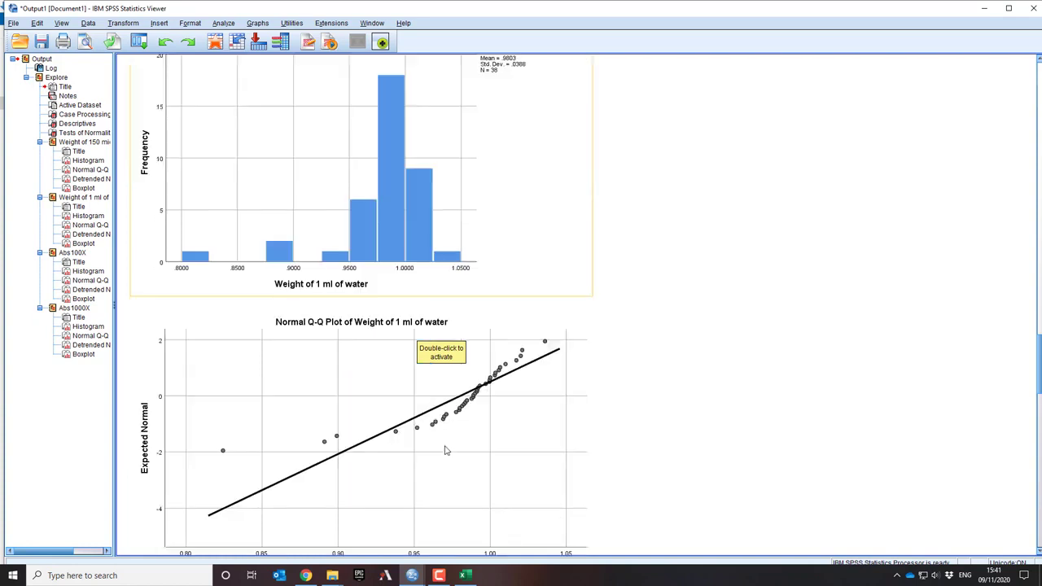
scroll(446, 450, down, 6)
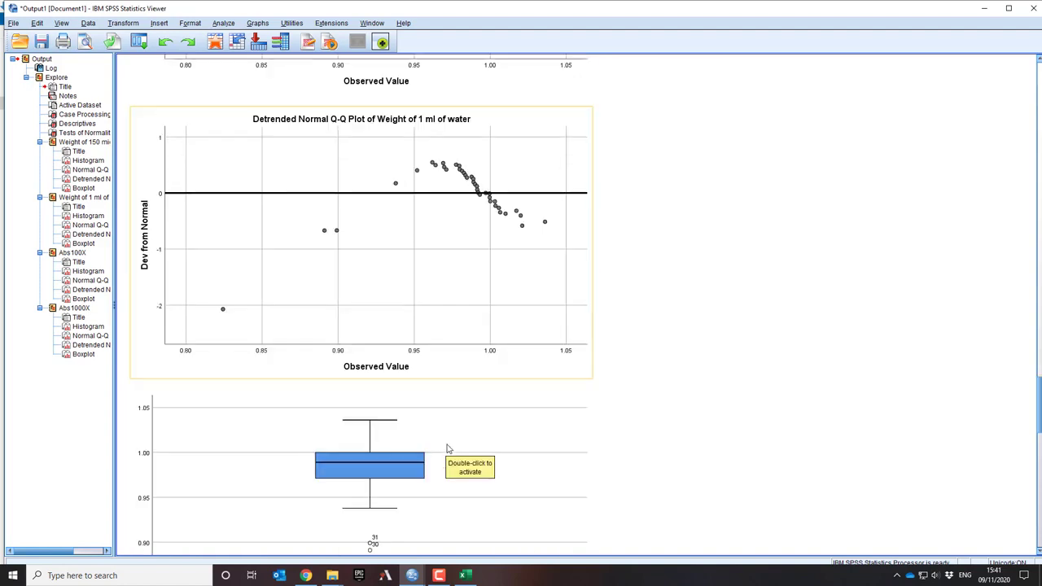
scroll(446, 448, up, 8)
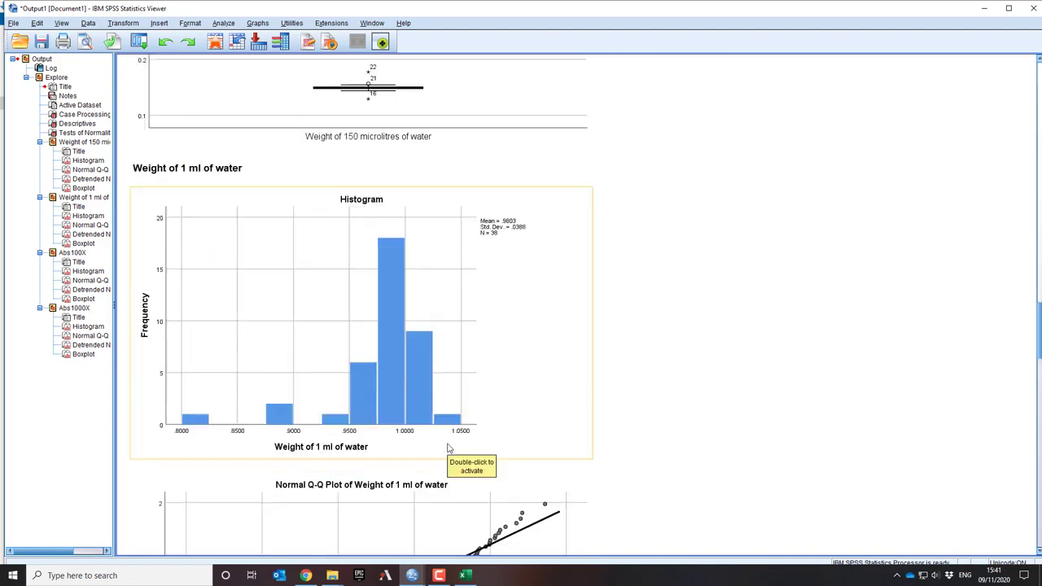
scroll(447, 447, down, 12)
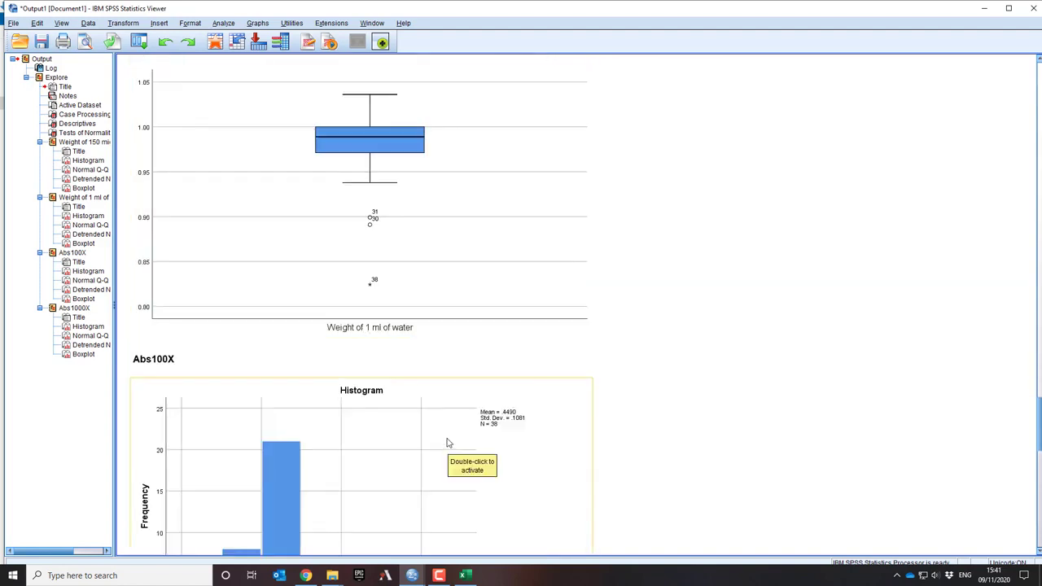
scroll(380, 321, up, 2)
scroll(412, 383, down, 2)
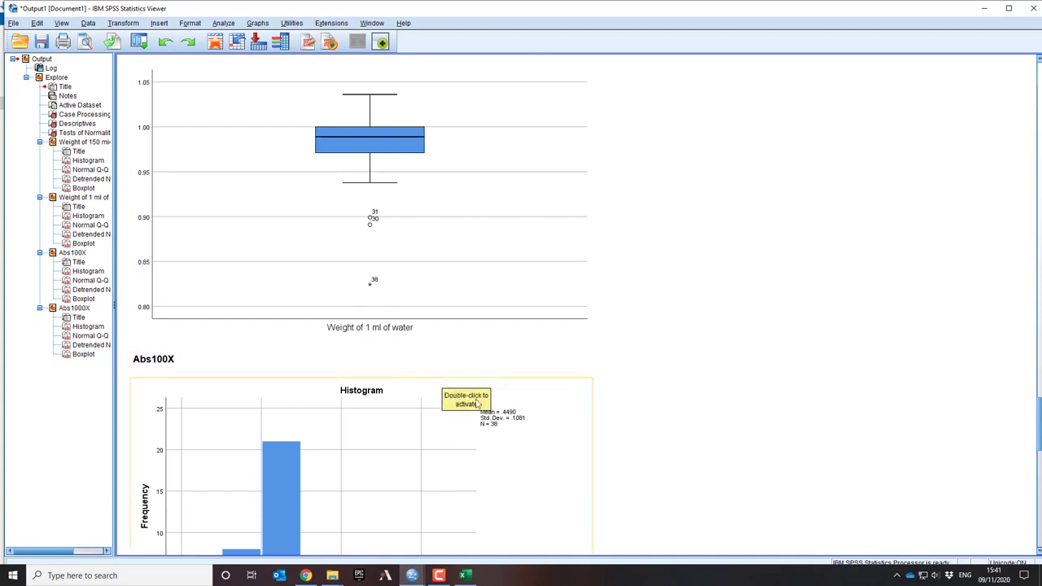
Examine the histograms and Q-Q plots for Abs100X and Abs1000X, and the Abs1000X boxplot
scroll(561, 390, down, 5)
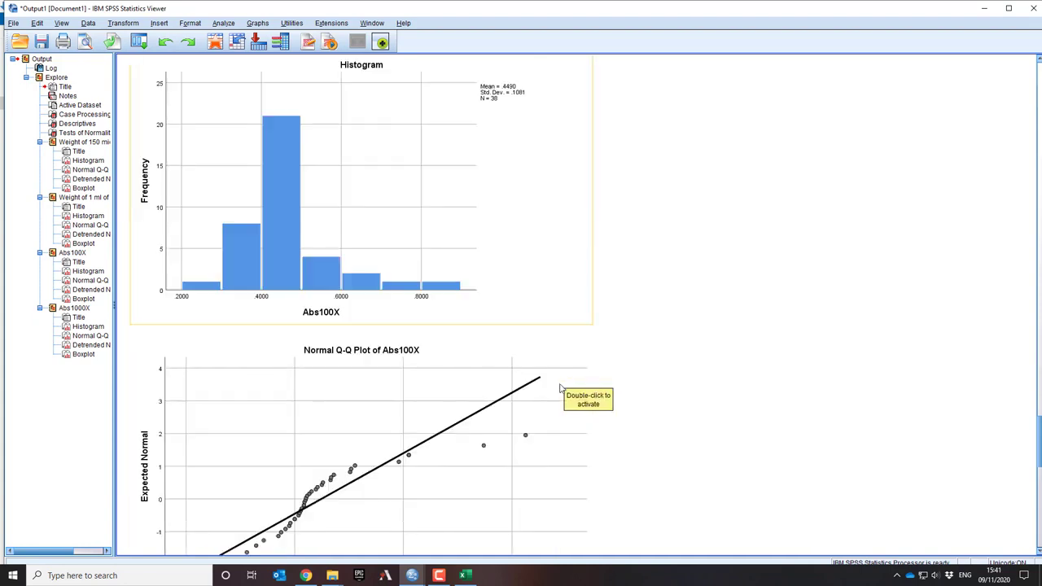
scroll(560, 389, up, 3)
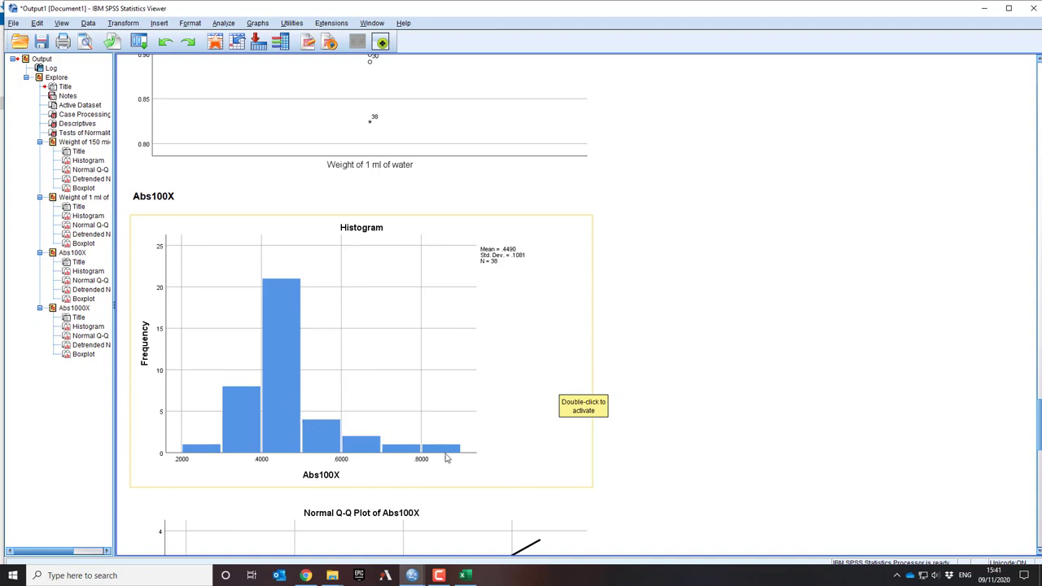
scroll(446, 458, down, 6)
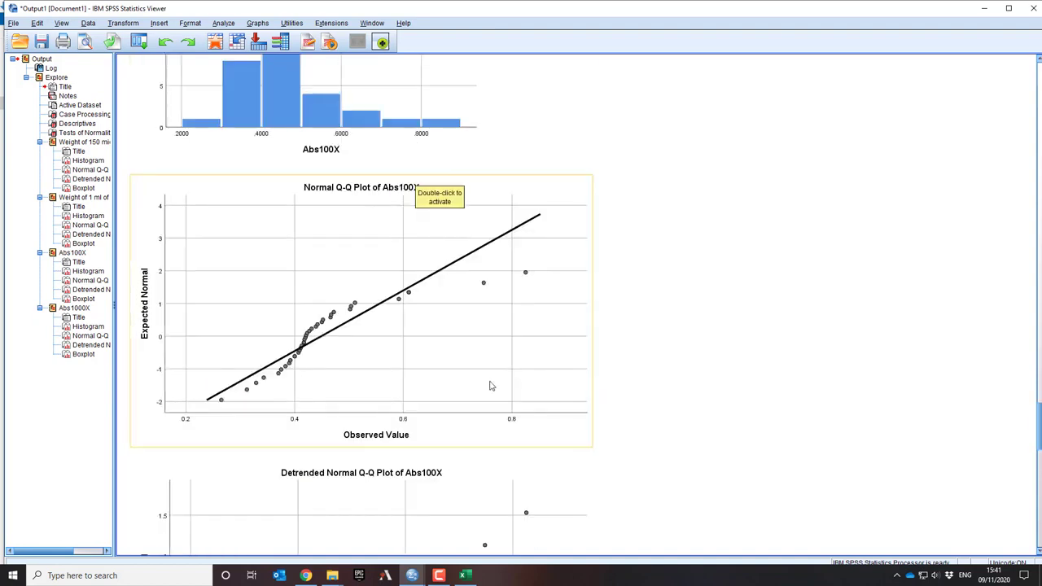
scroll(490, 386, down, 18)
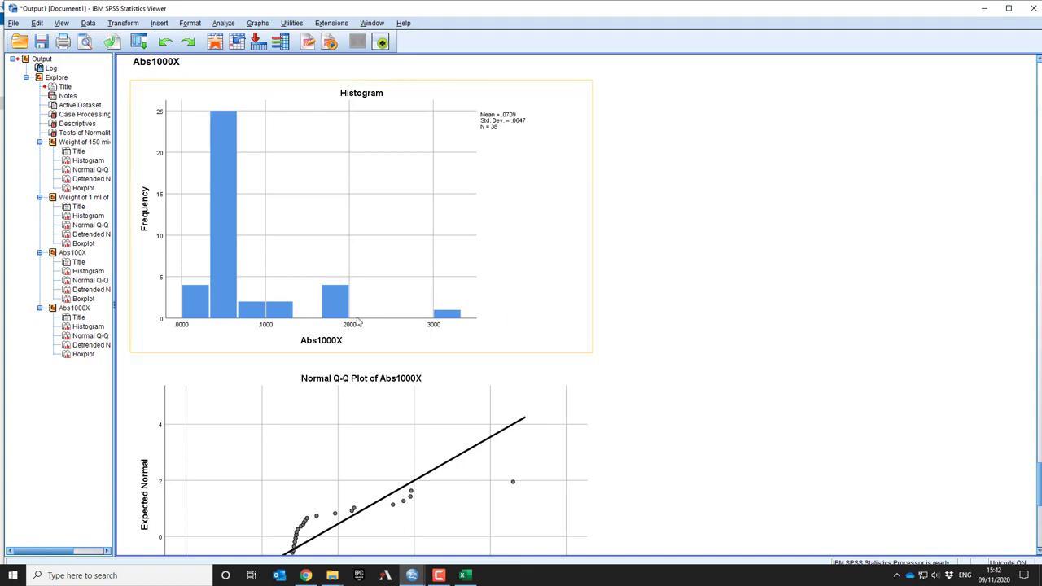
scroll(459, 367, down, 15)
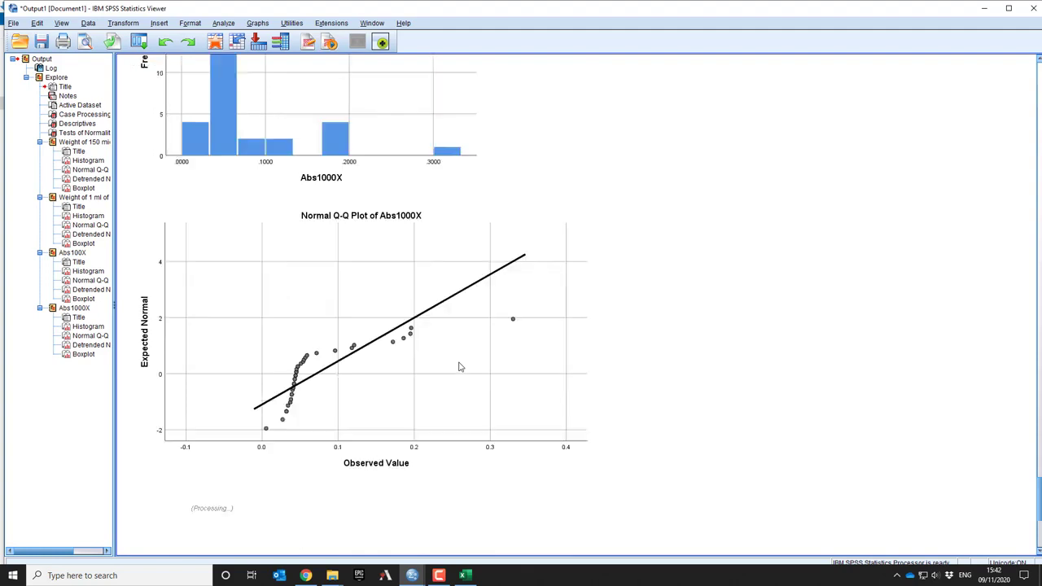
scroll(459, 367, down, 1)
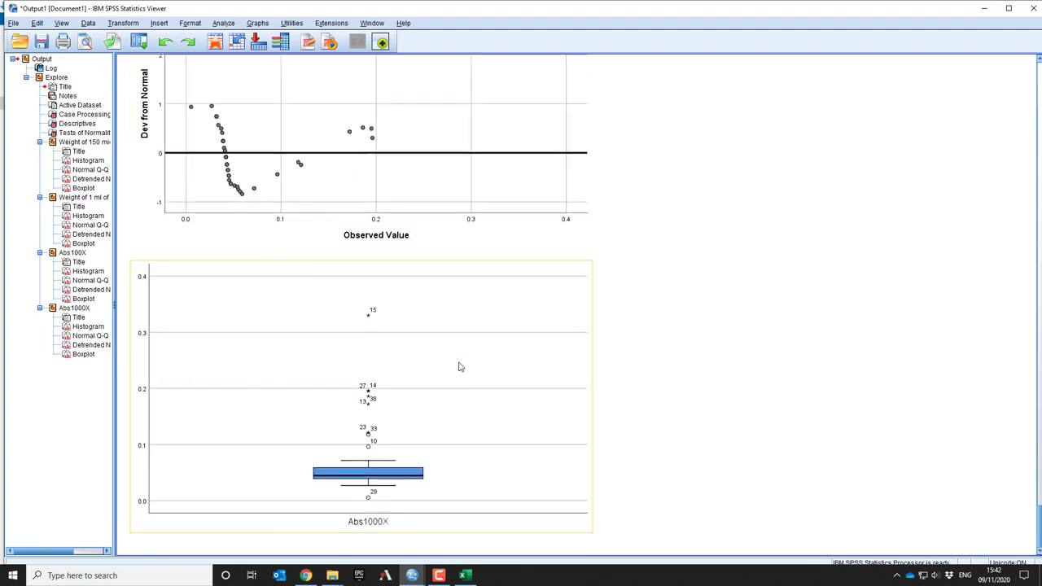
Review the Descriptives table again, along with the histogram and boxplot for Weight of 150 microlitres of water
scroll(459, 367, up, 20)
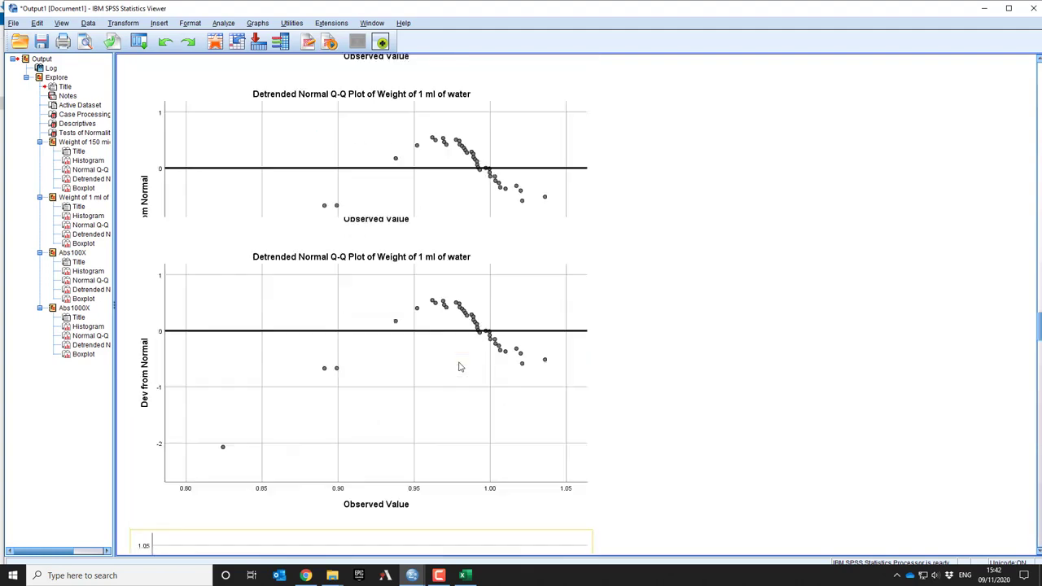
scroll(459, 367, up, 20)
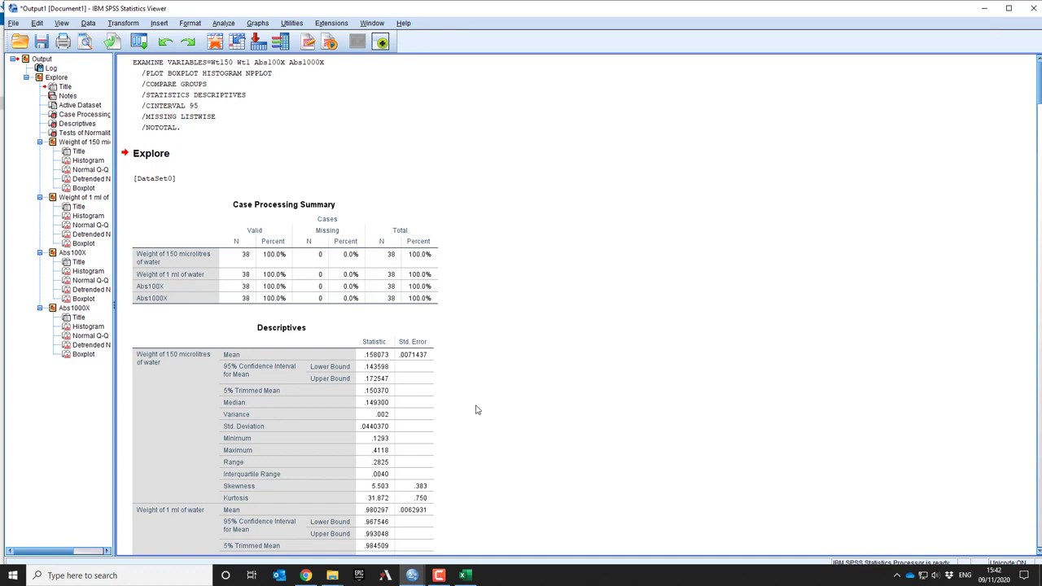
scroll(476, 407, down, 3)
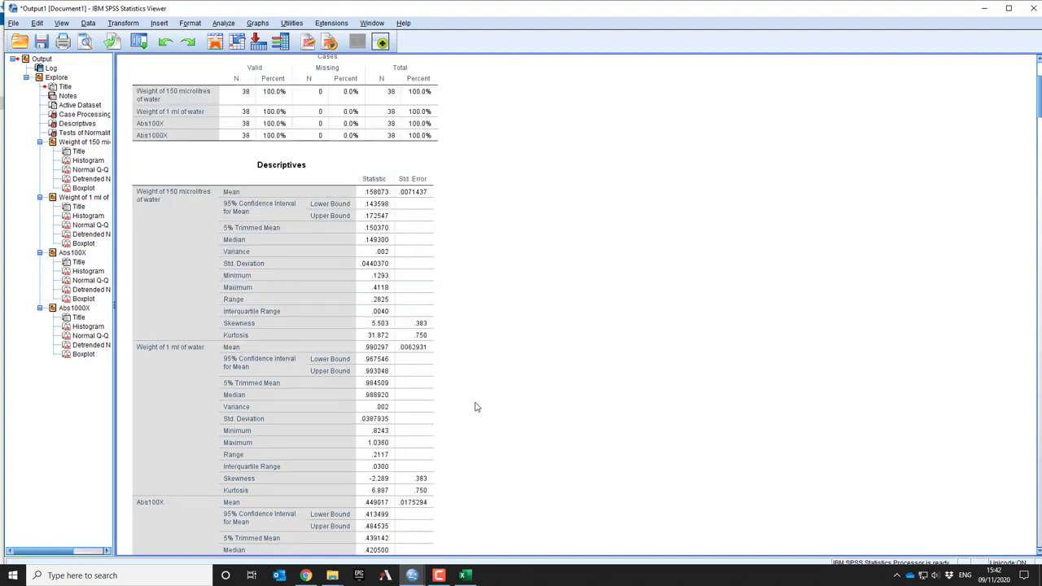
scroll(476, 407, down, 15)
scroll(476, 407, up, 5)
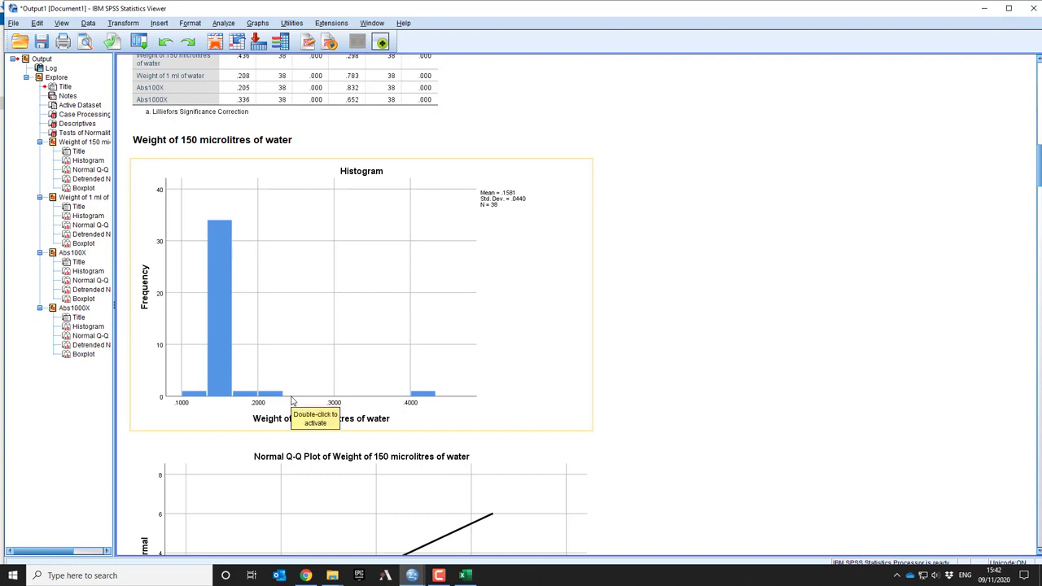
scroll(602, 245, down, 15)
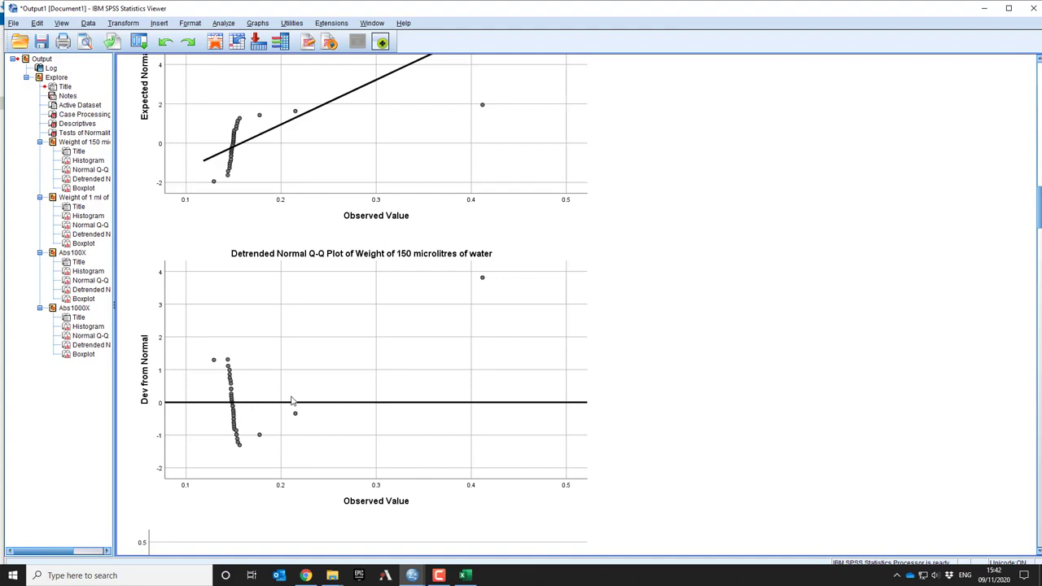
In the data file's variable definitions, set a missing values range from 0.25 to 1 for Wt150
click(982, 8)
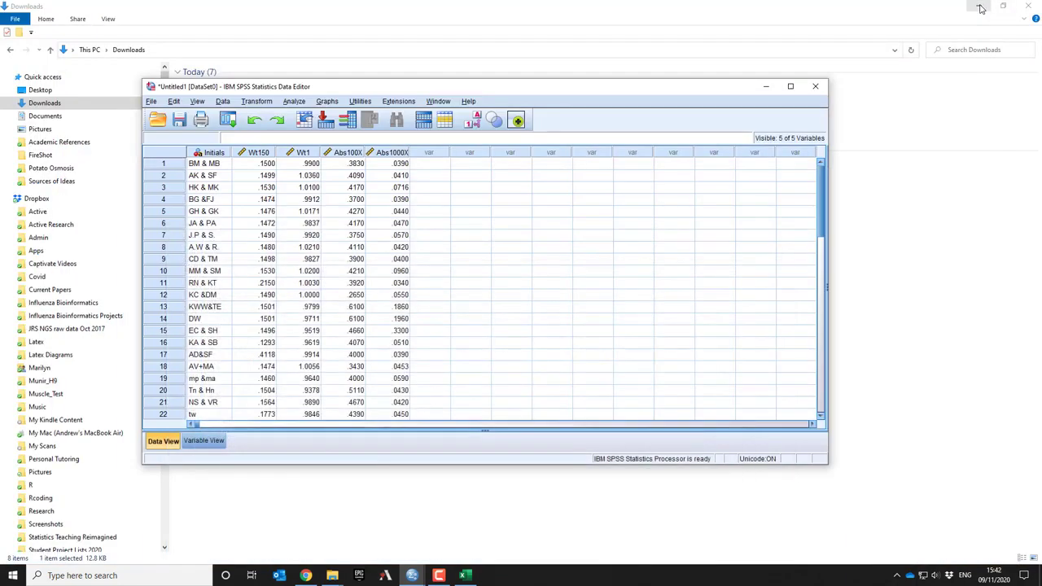
click(205, 441)
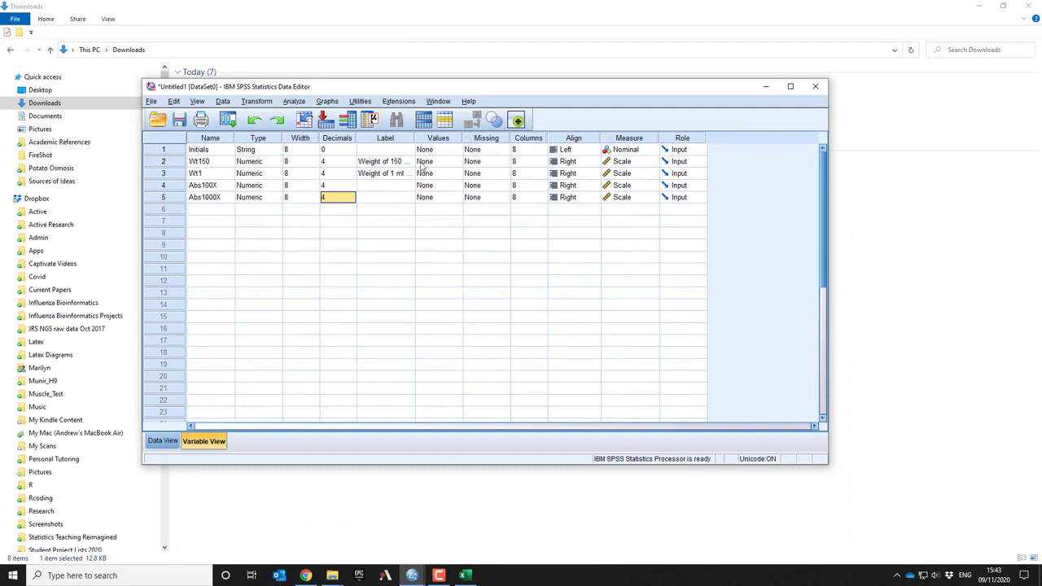
click(481, 163)
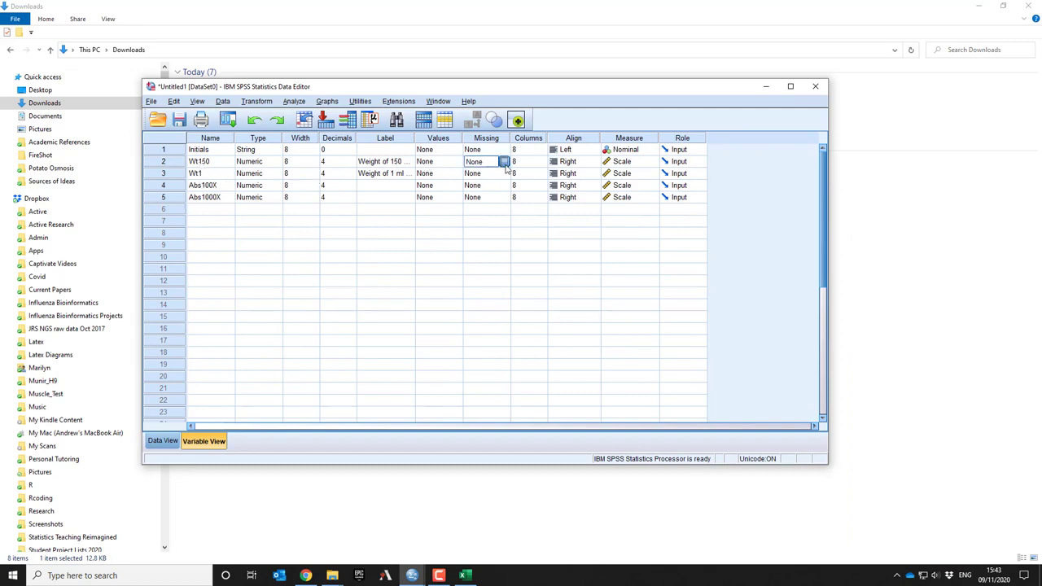
click(505, 161)
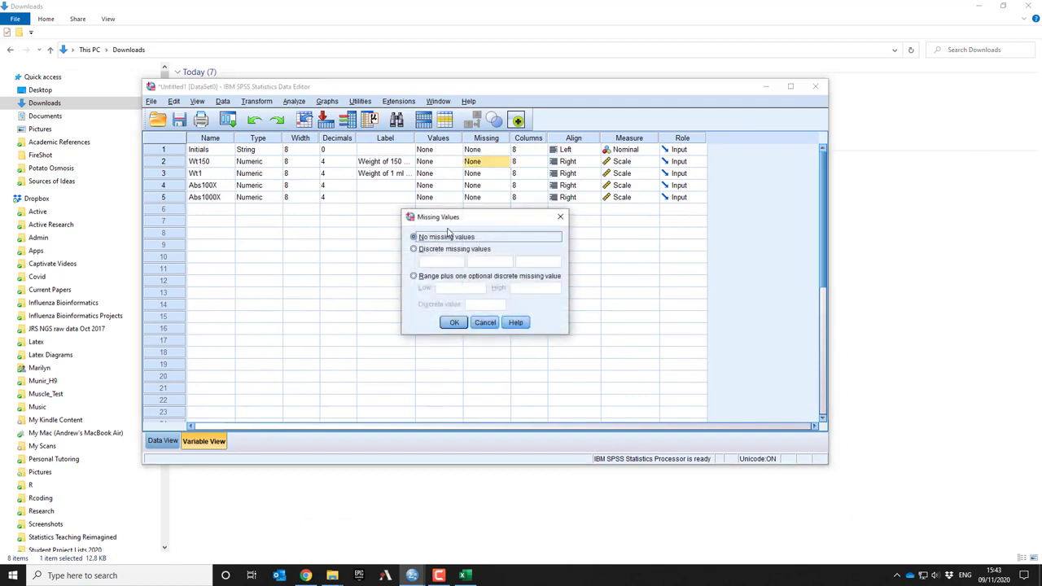
click(417, 277)
click(462, 287)
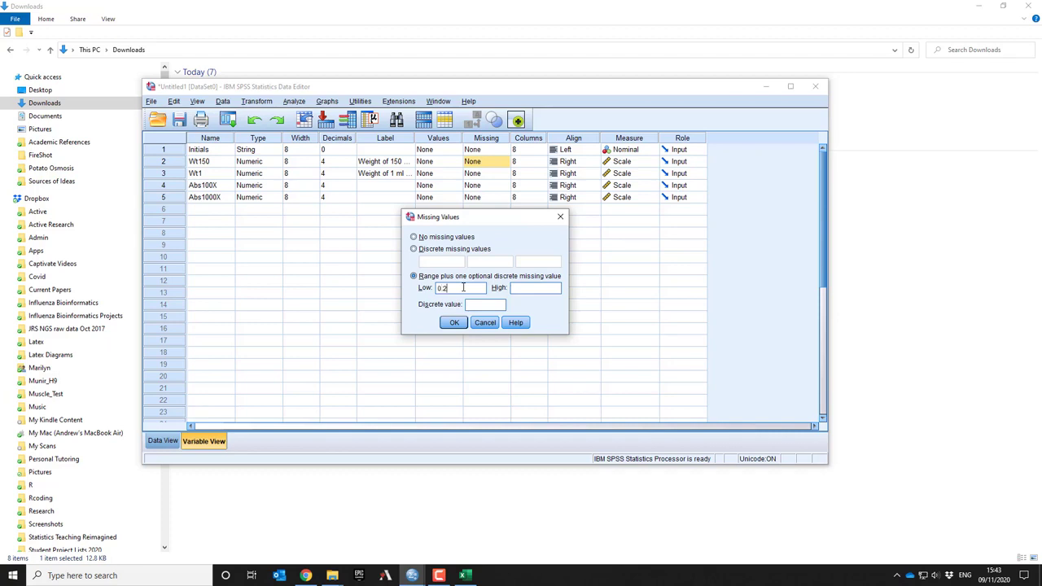
text(0.25)
click(511, 288)
text(1)
click(454, 322)
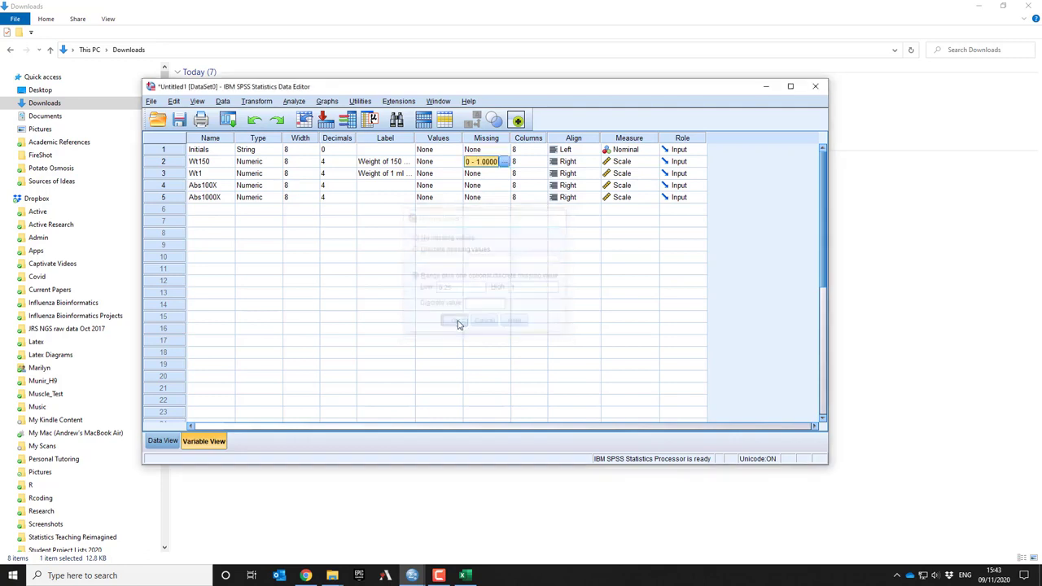
Rerun Explore with only Weight of 150 microlitres of water in the dependent list, removing Weight of 1 ml of water, Abs100X and Abs1000X
click(295, 101)
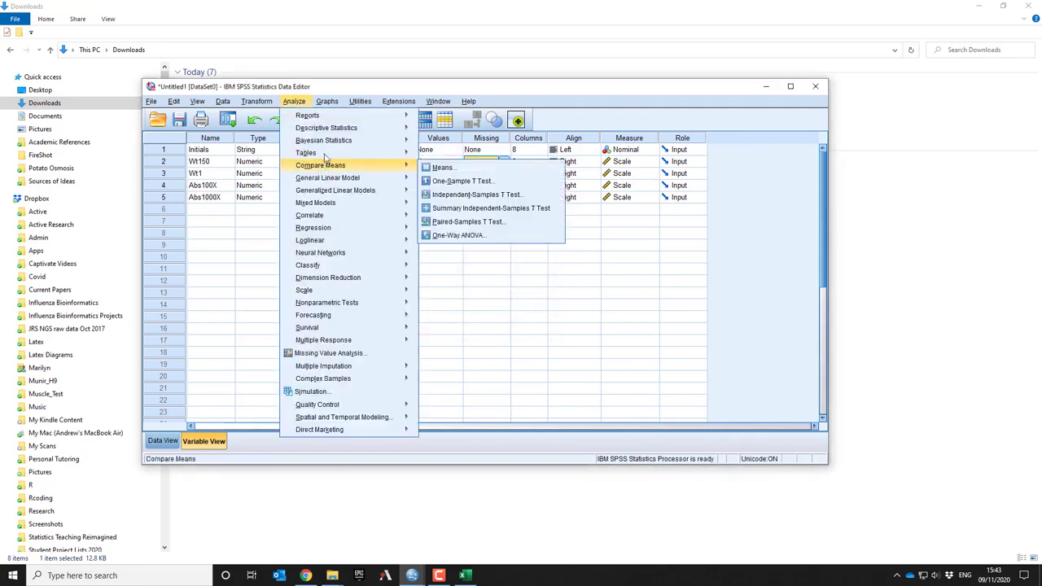
mouse_move(328, 130)
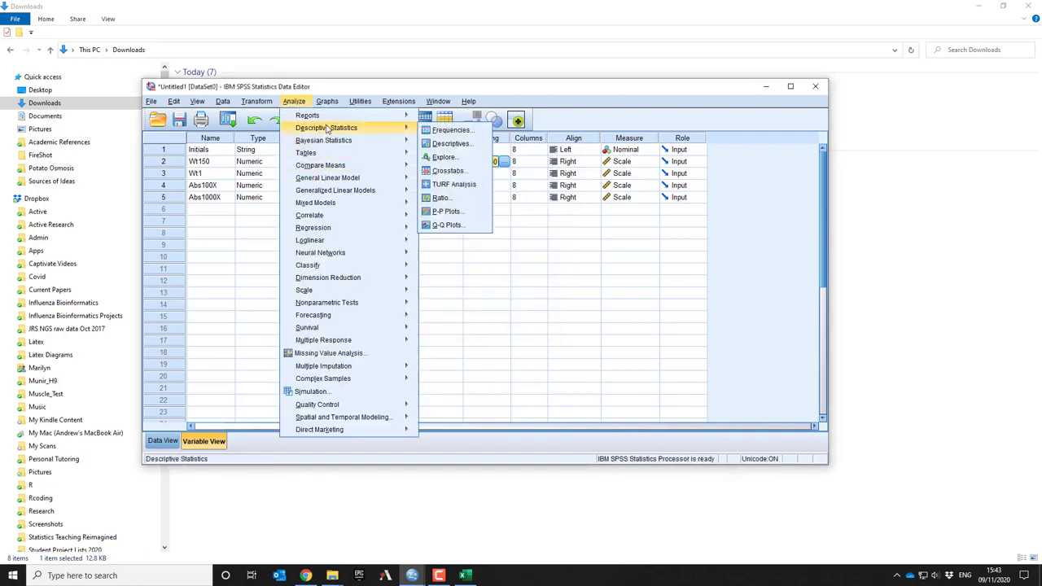
click(451, 161)
click(547, 239)
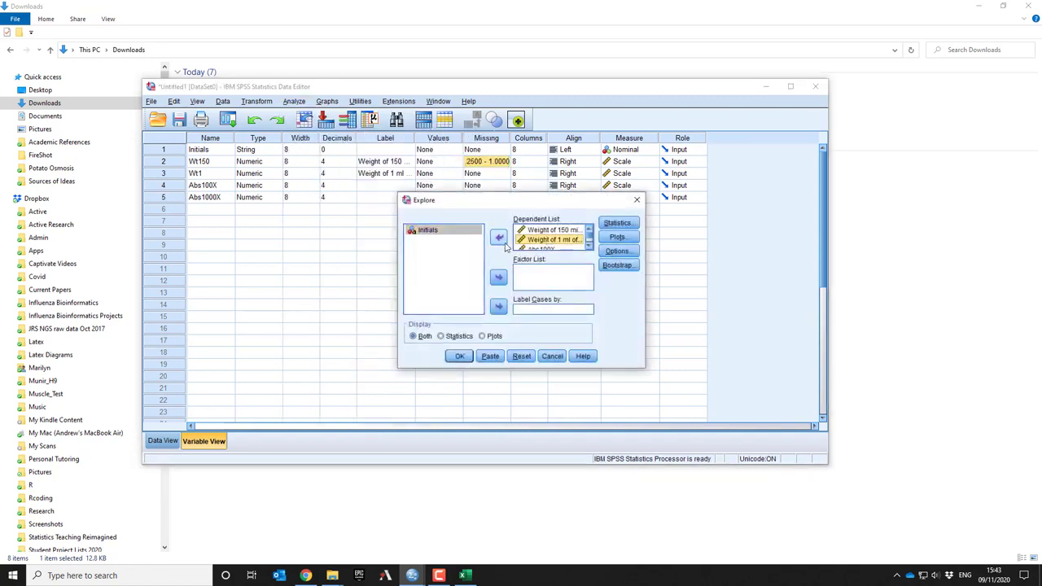
click(499, 237)
click(536, 239)
double_click(535, 239)
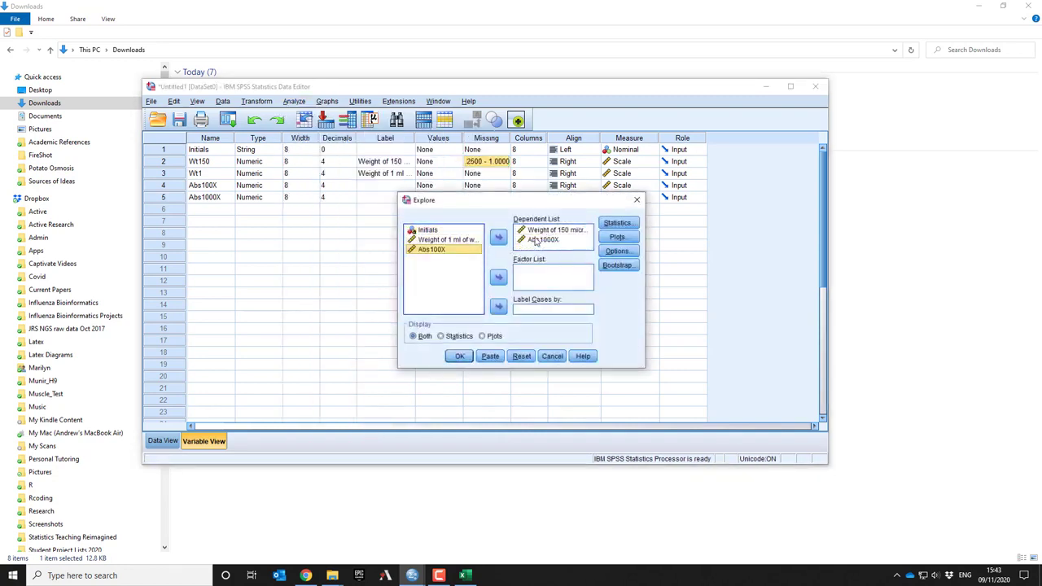
click(536, 239)
double_click(536, 239)
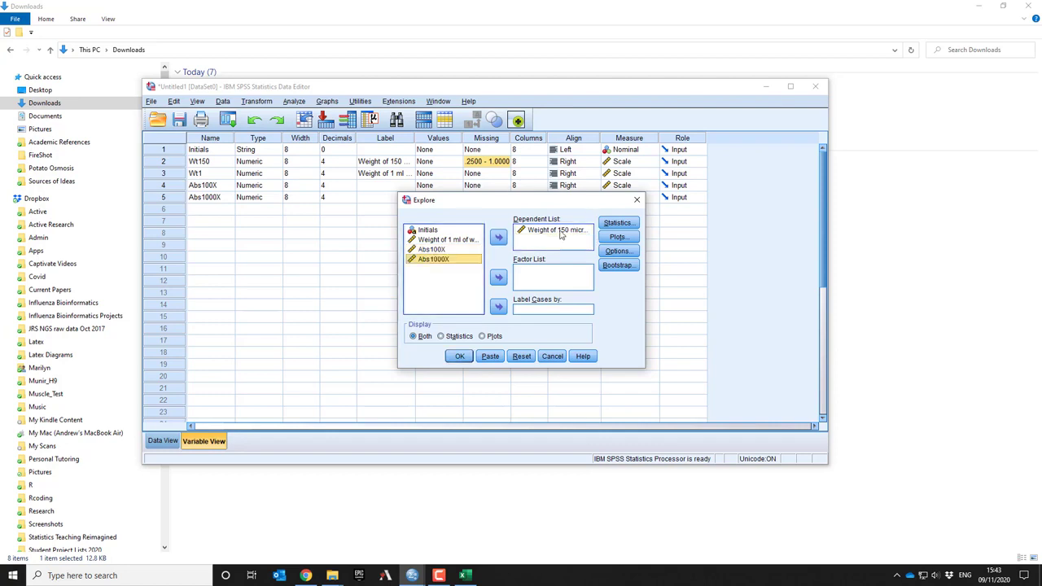
click(460, 357)
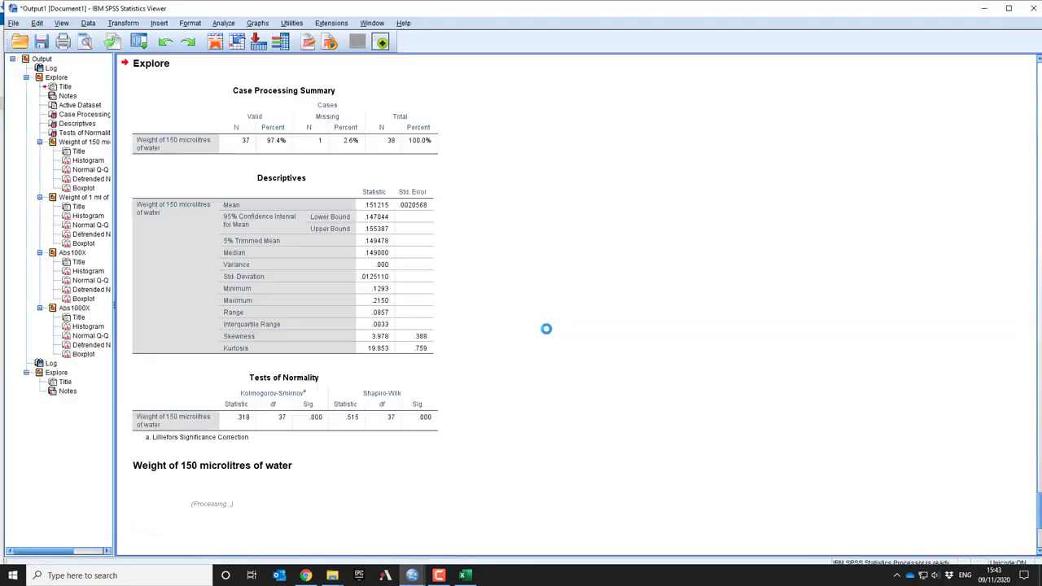
Examine the new Explore tables, histogram, Q-Q plots and boxplot for Weight of 150 microlitres of water
scroll(546, 329, down, 4)
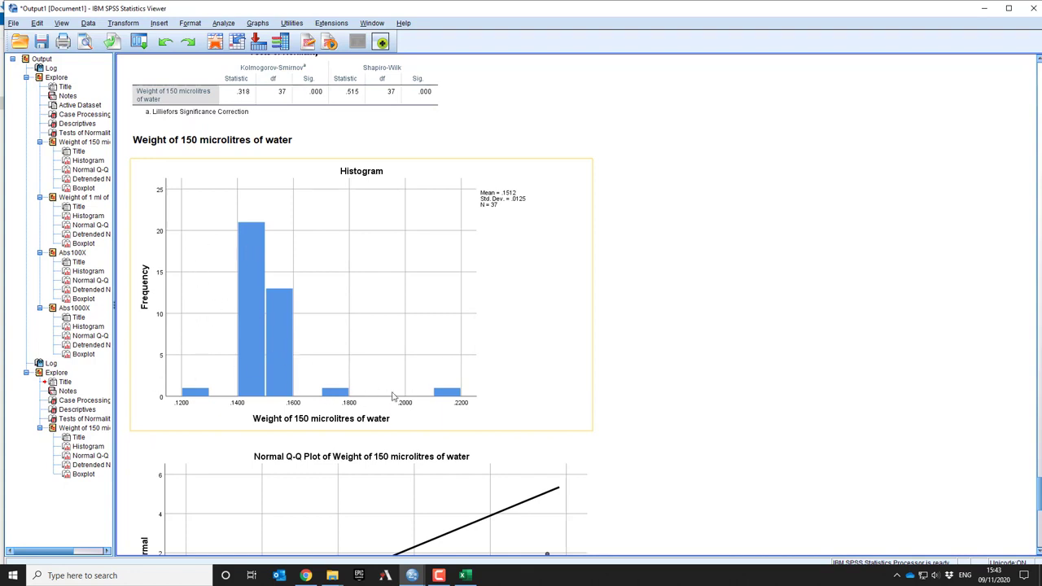
scroll(392, 396, up, 2)
scroll(392, 396, up, 2)
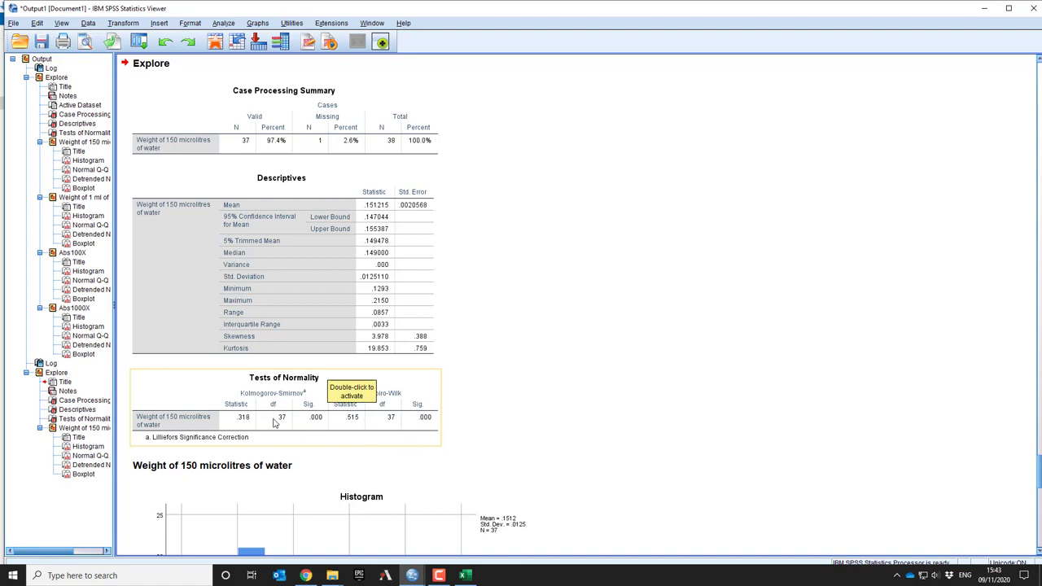
scroll(488, 464, down, 7)
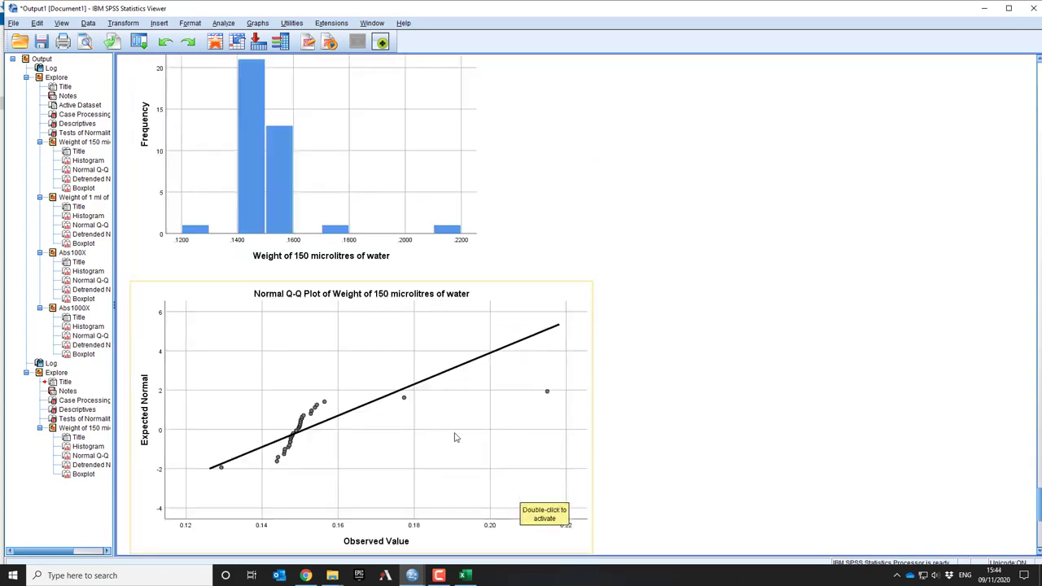
scroll(468, 465, down, 2)
scroll(469, 466, down, 4)
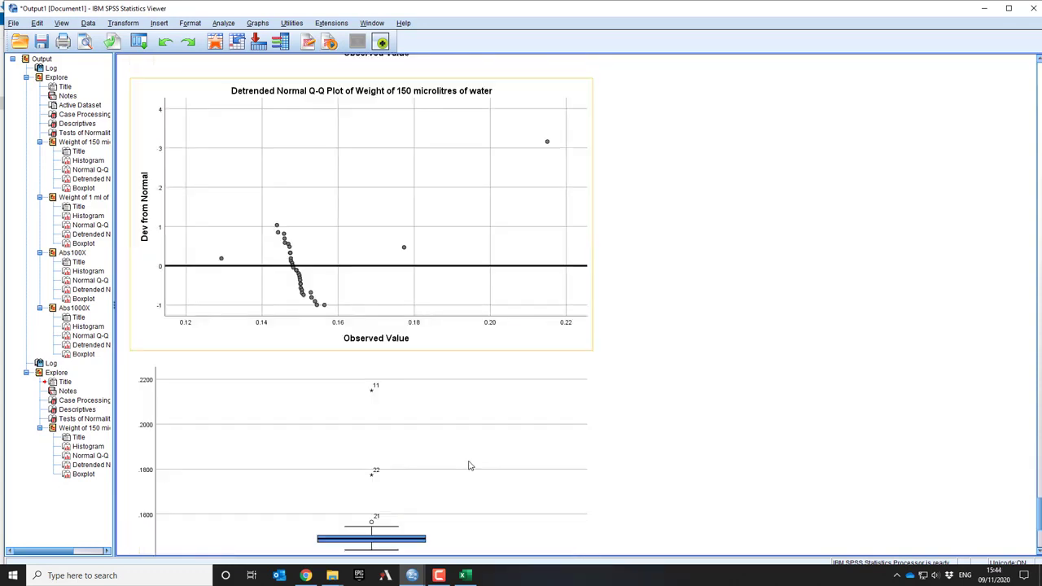
scroll(468, 465, down, 2)
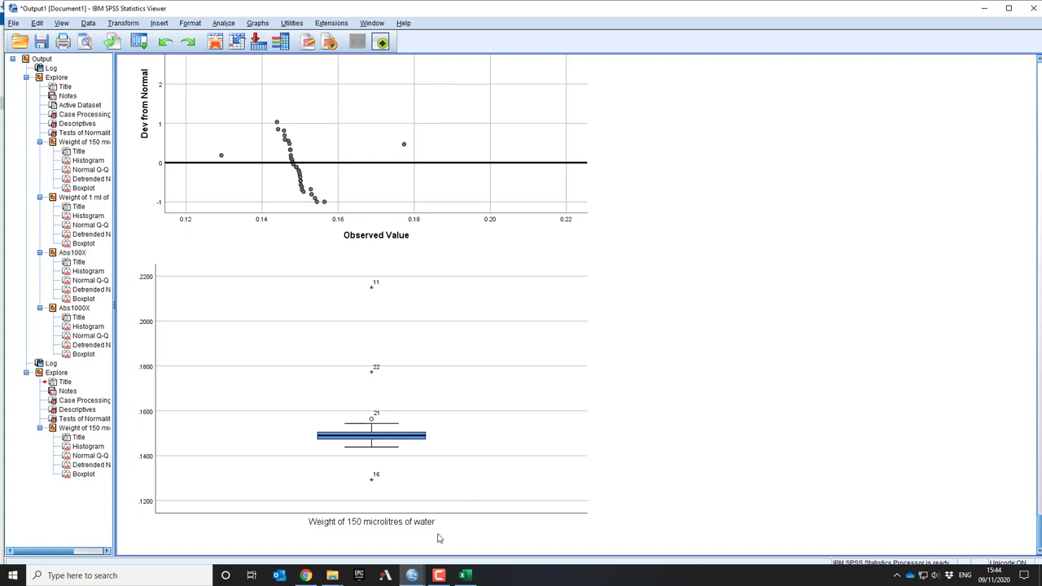
scroll(459, 486, up, 5)
scroll(459, 489, up, 5)
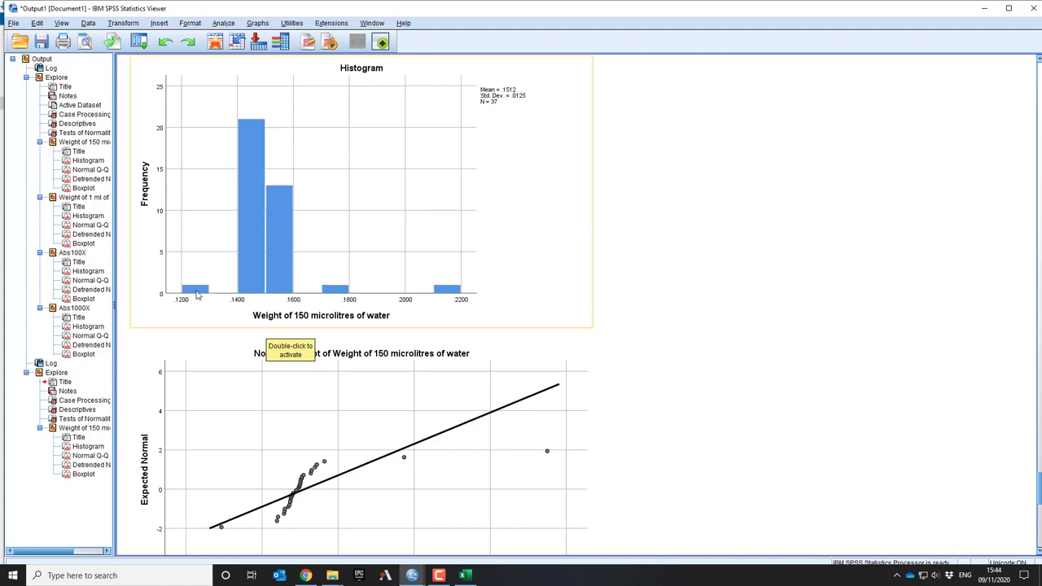
In the data file's variable definitions, lower the start of Wt150's missing values range to 0.17
scroll(306, 405, up, 8)
scroll(306, 405, down, 8)
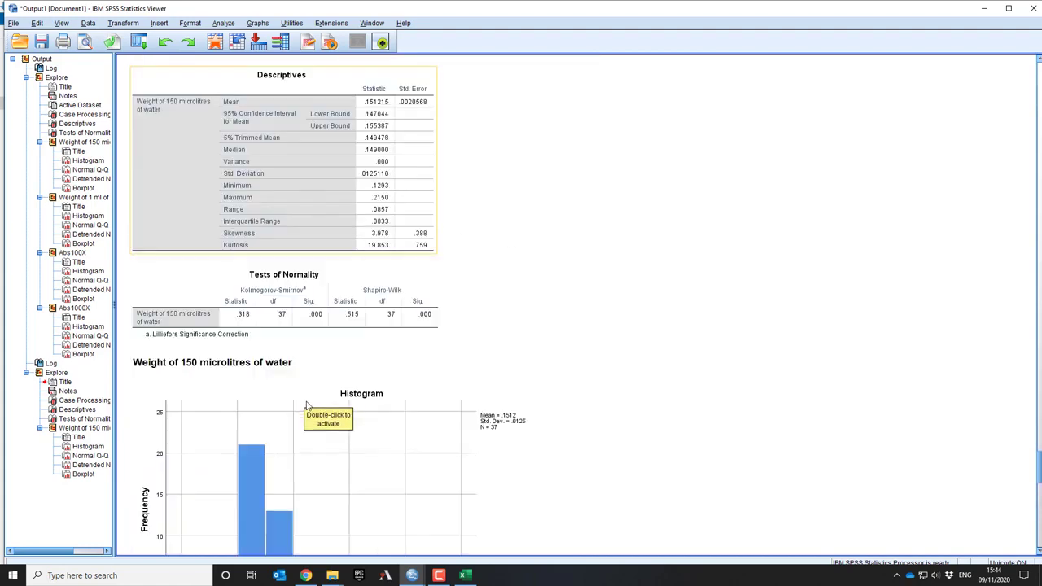
scroll(268, 358, up, 5)
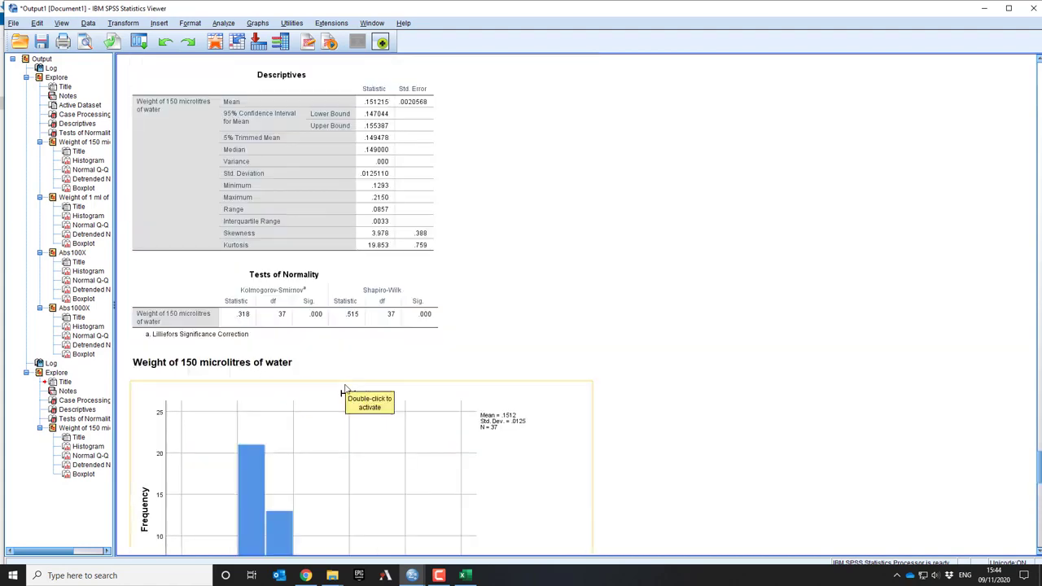
scroll(382, 411, down, 3)
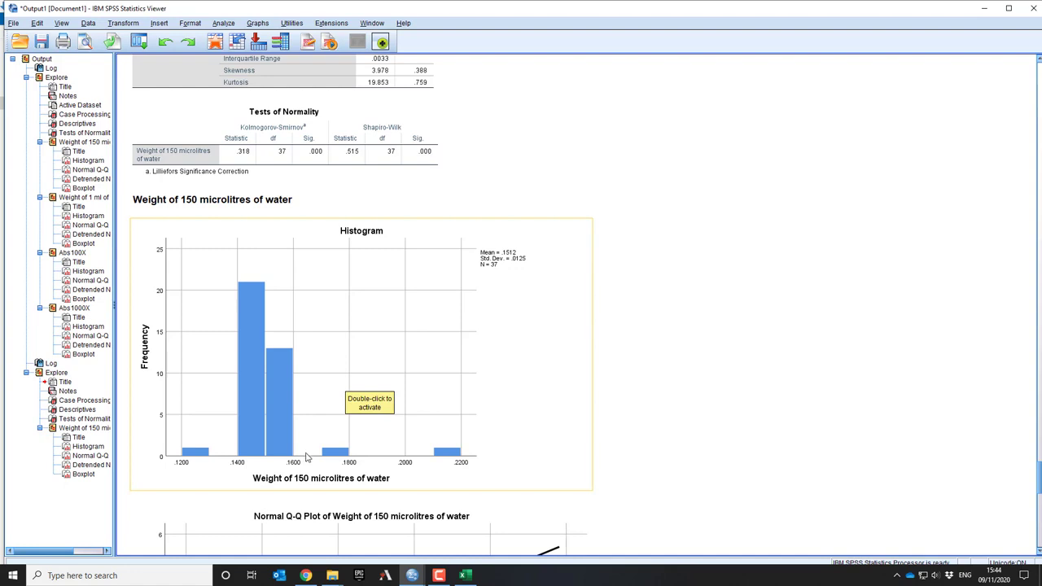
scroll(383, 488, up, 9)
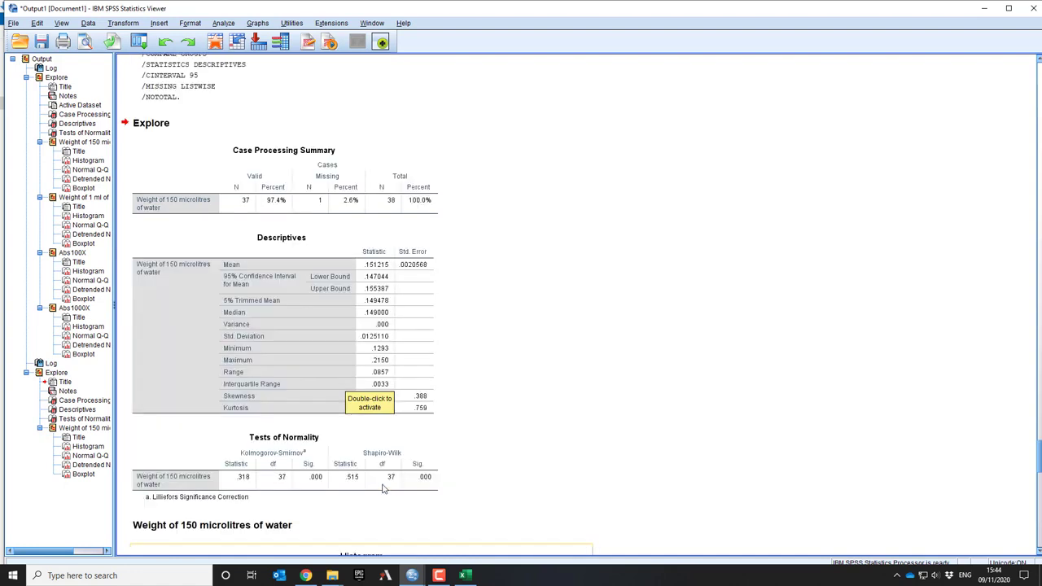
click(413, 580)
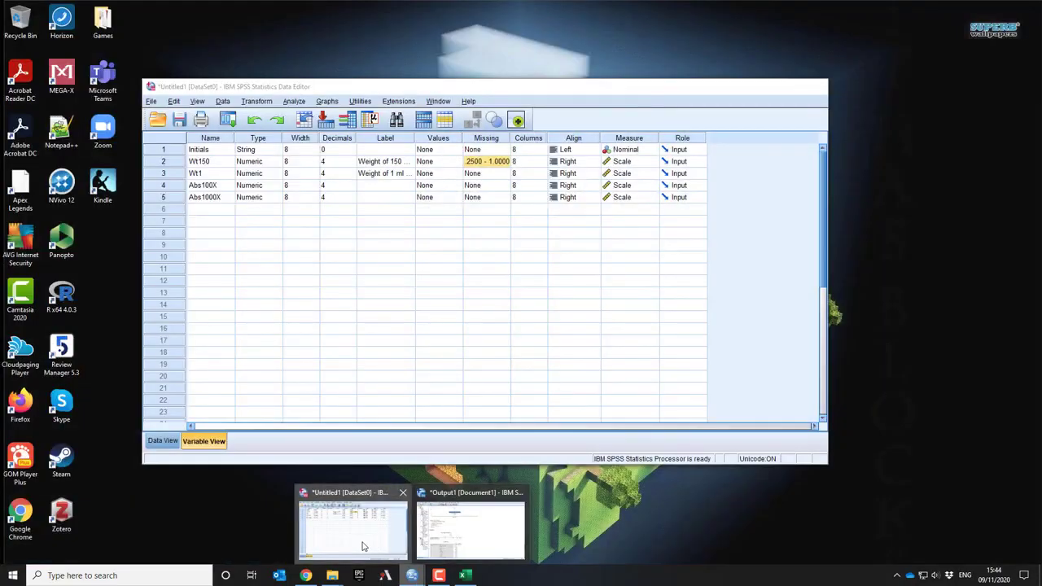
click(364, 546)
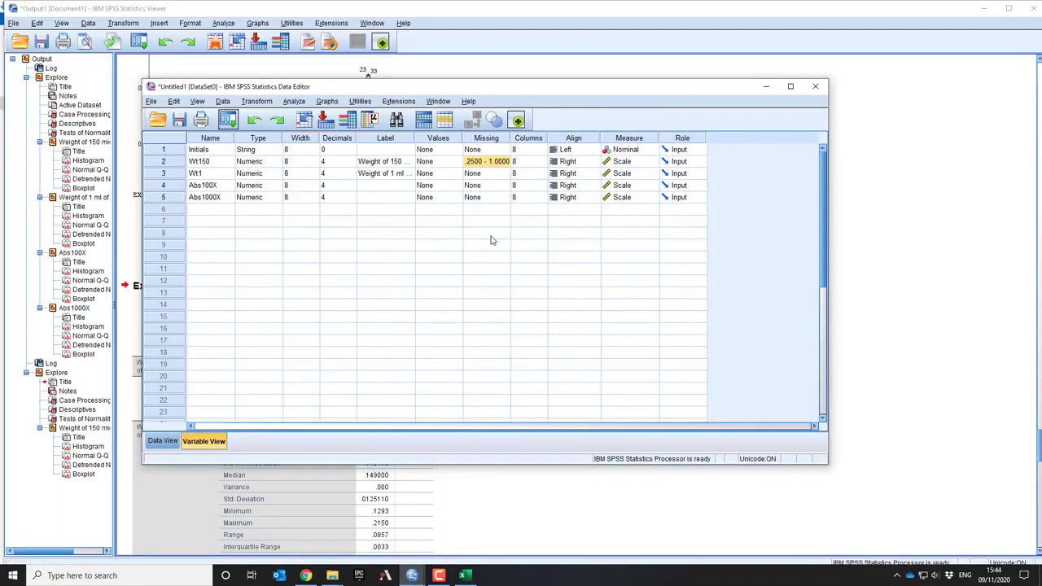
click(491, 163)
click(503, 161)
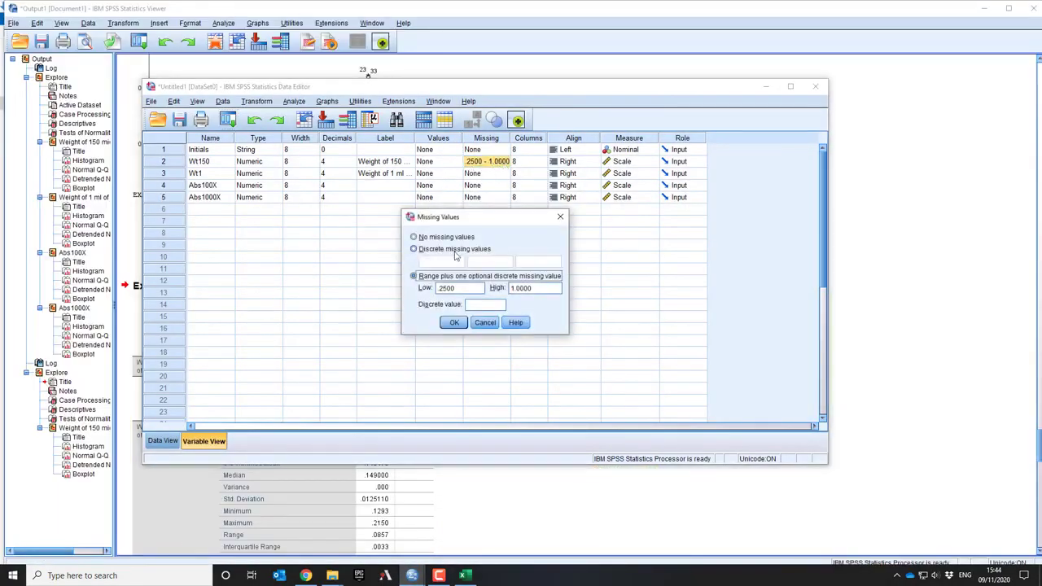
drag(440, 288, 446, 288)
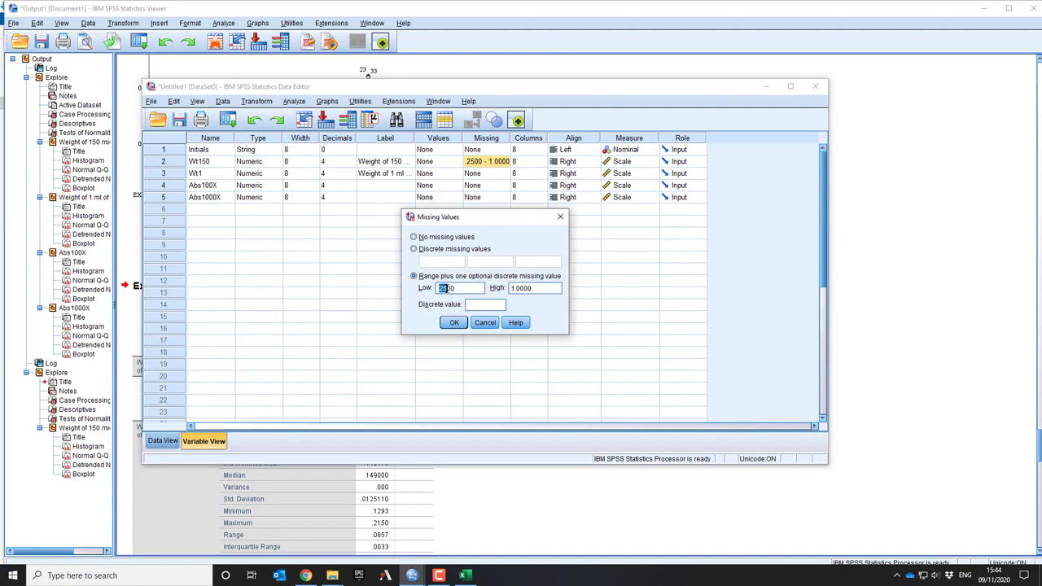
text(17)
click(454, 322)
Check the low Wt150 weight in the data and add 0.1293 as a discrete missing value for Wt150
click(162, 441)
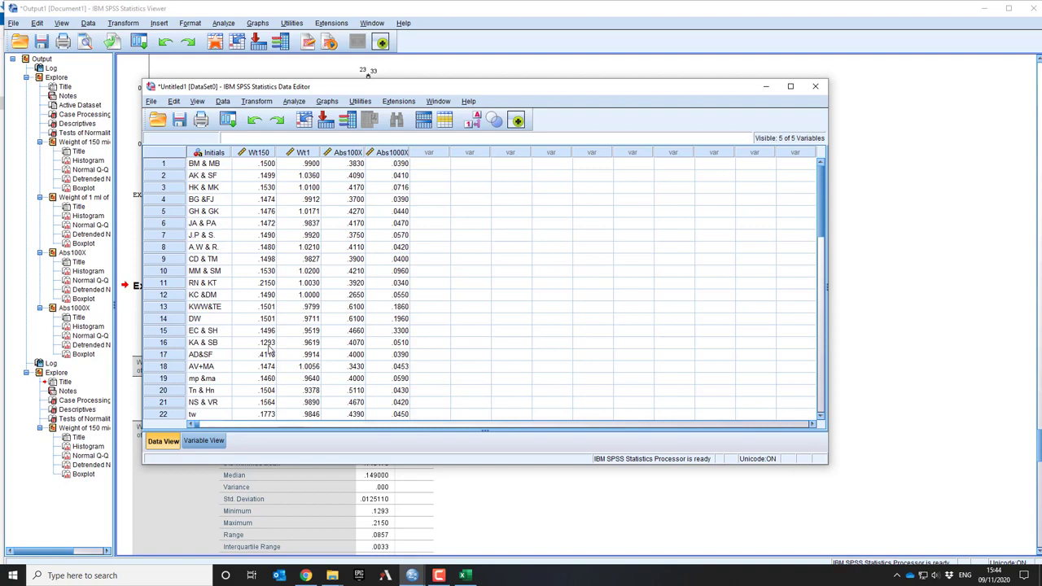
click(215, 437)
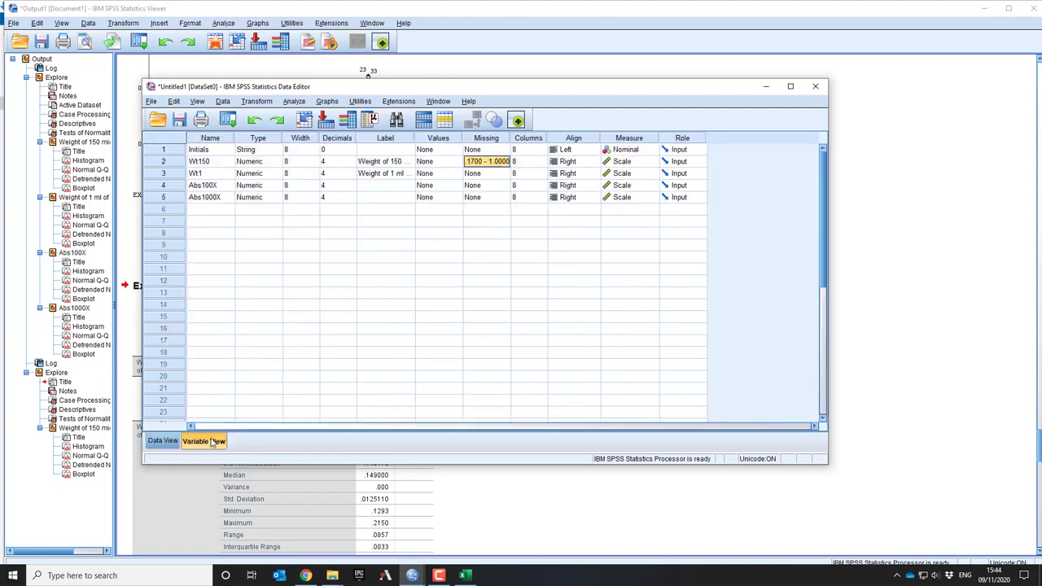
click(505, 162)
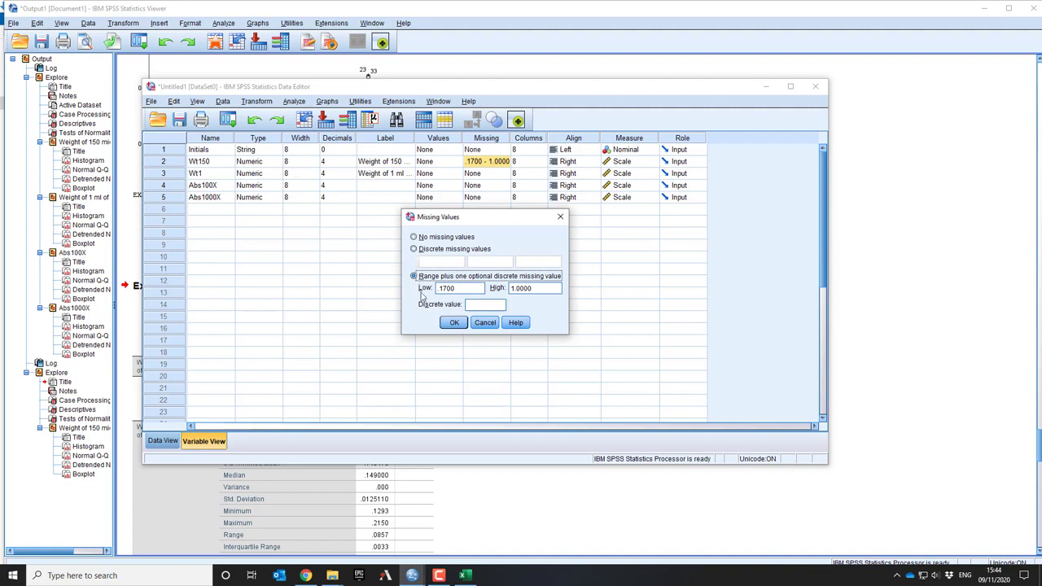
click(472, 304)
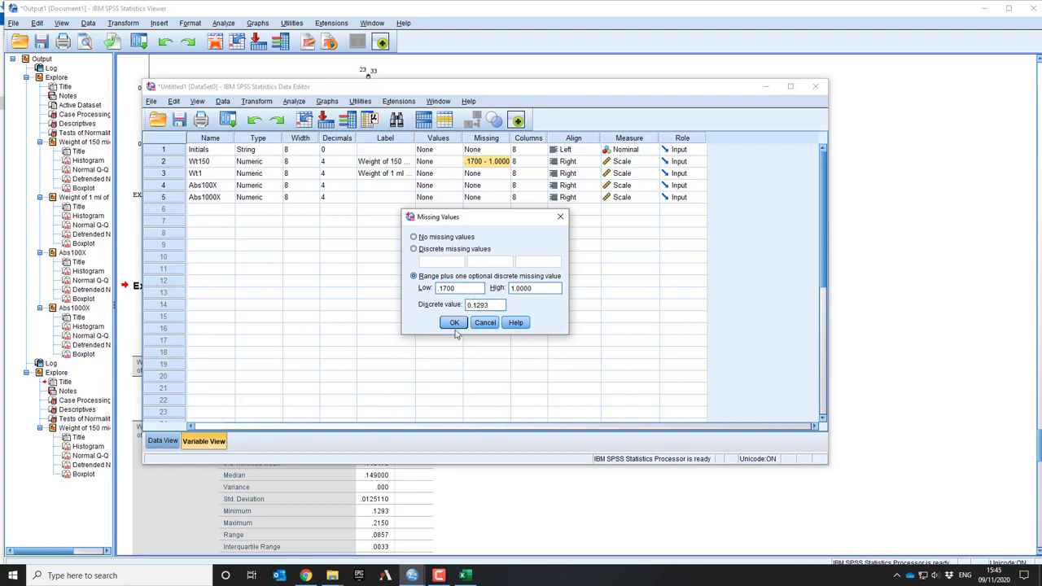
click(454, 322)
Rerun Explore with Weight of 150 microlitres of water as the only dependent variable
click(163, 440)
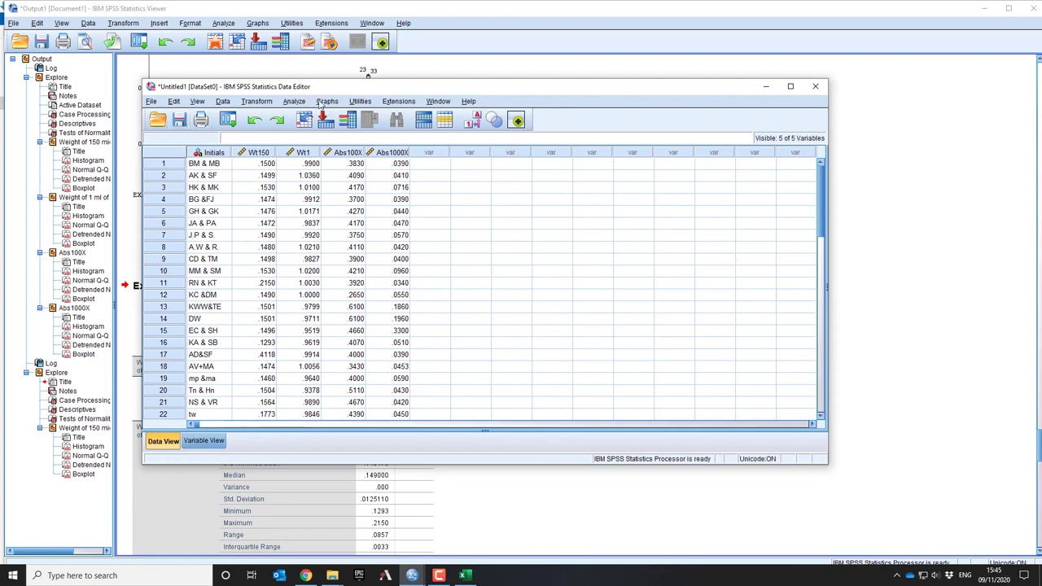
click(294, 100)
mouse_move(373, 132)
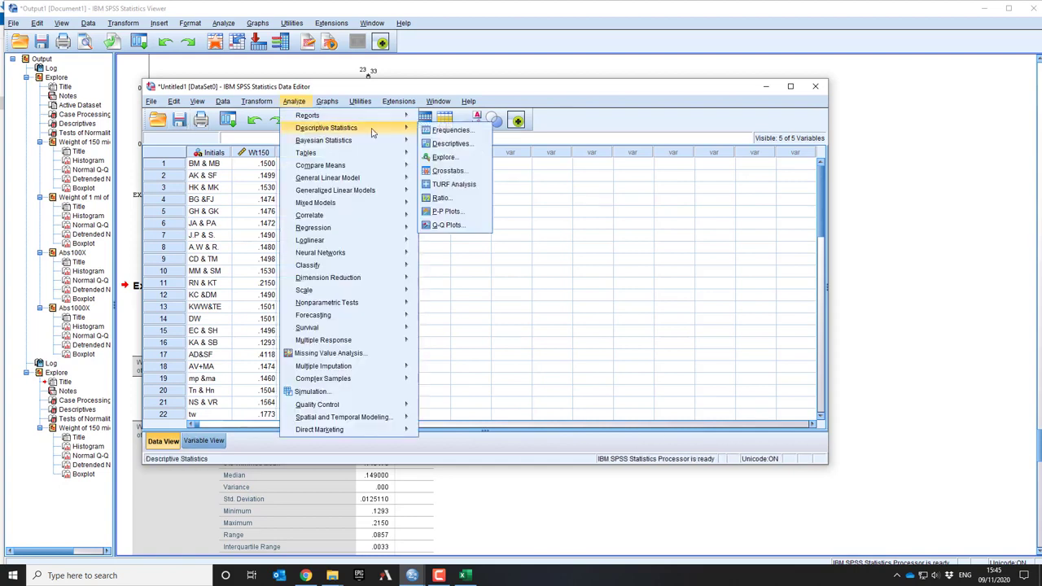
click(445, 157)
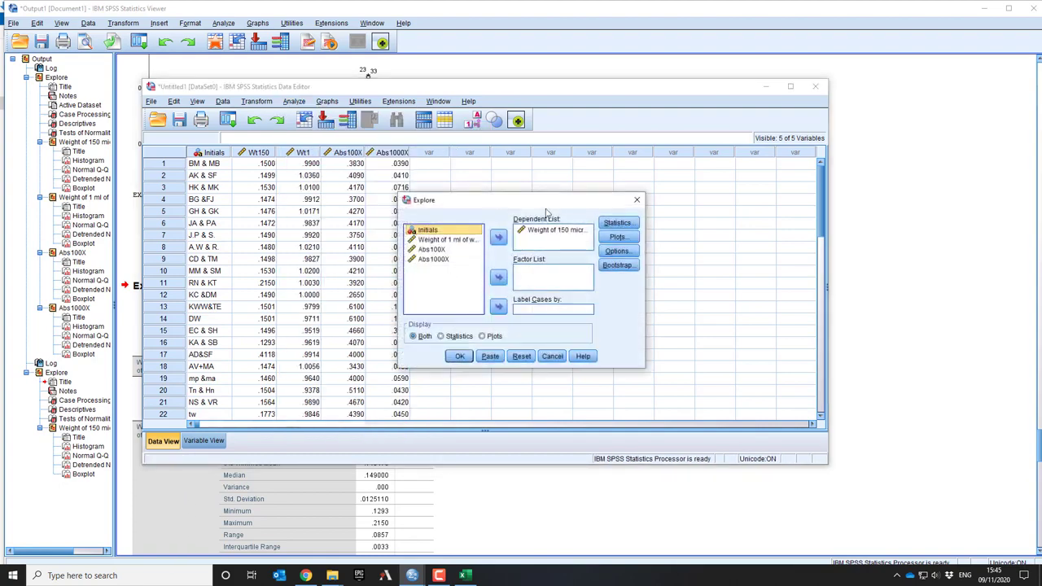
click(459, 355)
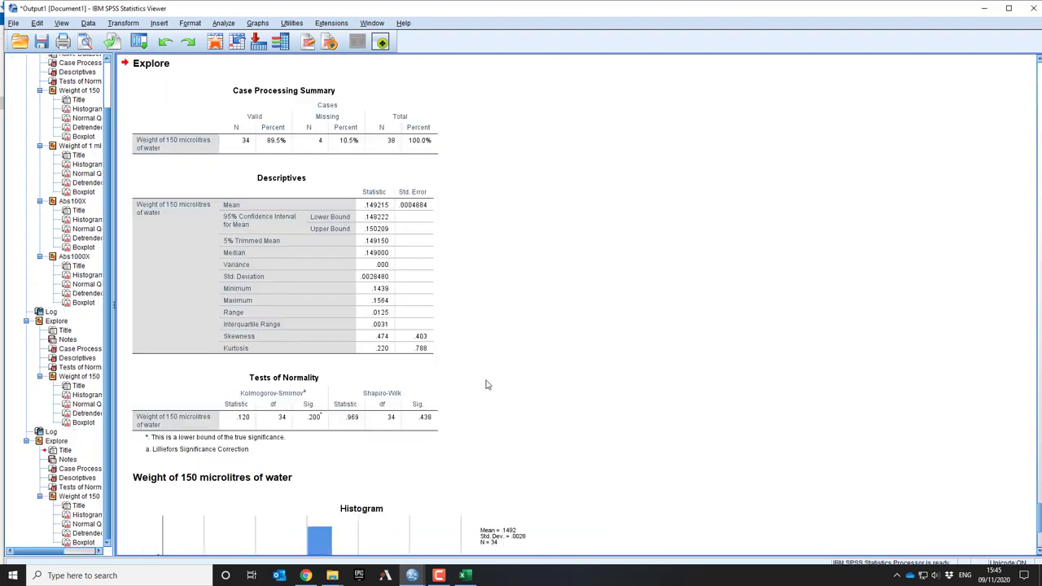
Examine the rerun's Descriptives, Tests of Normality, histogram, Q-Q plots and boxplot for Weight of 150 microlitres of water
scroll(497, 367, down, 5)
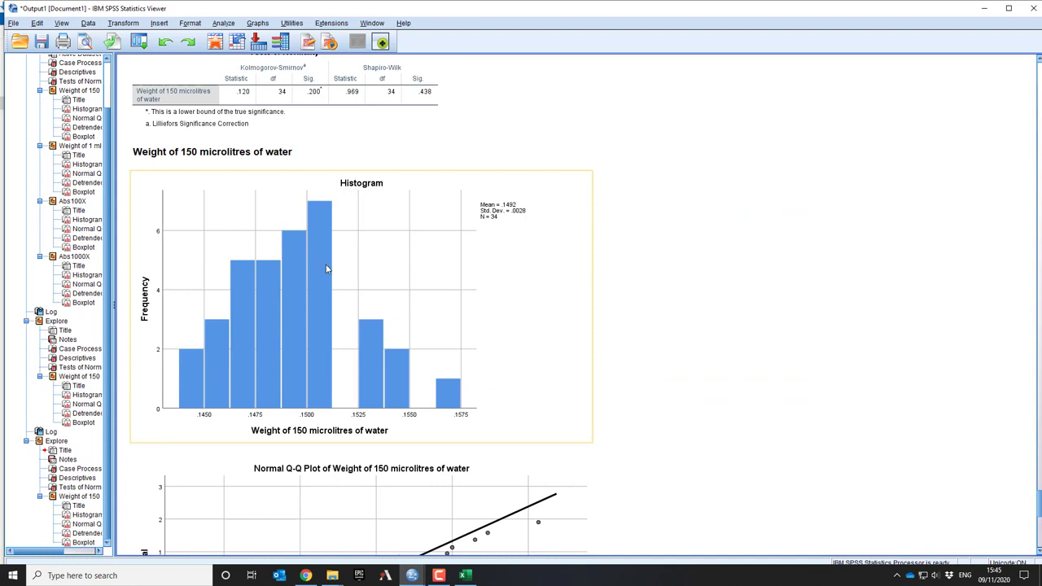
scroll(450, 415, up, 3)
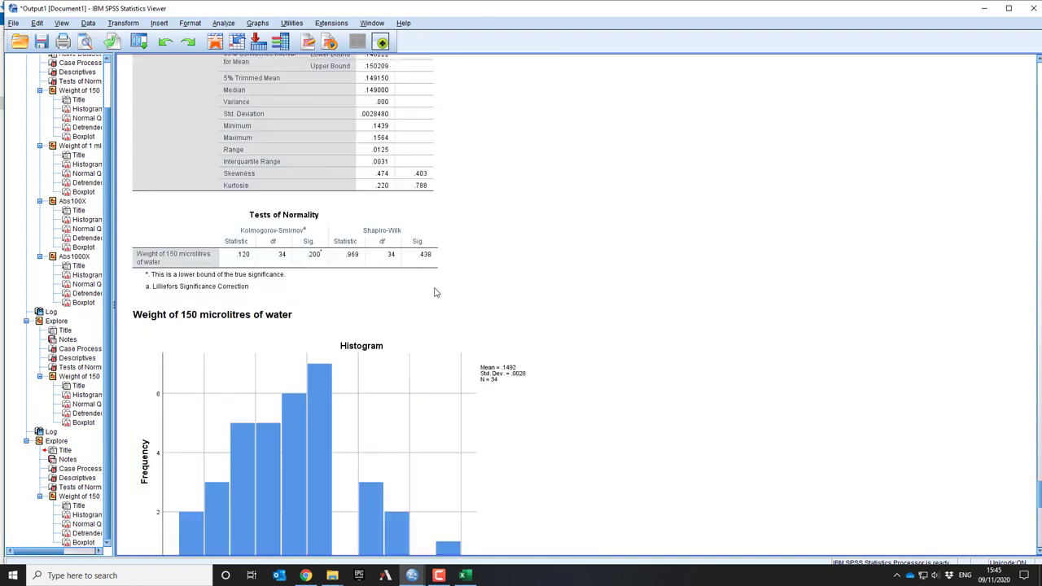
click(289, 273)
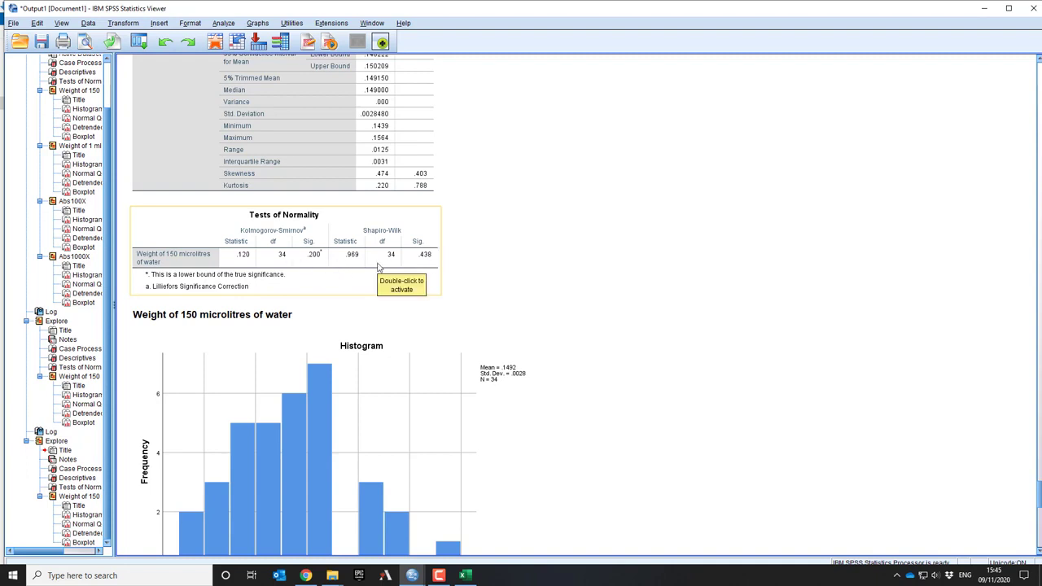
scroll(378, 267, up, 4)
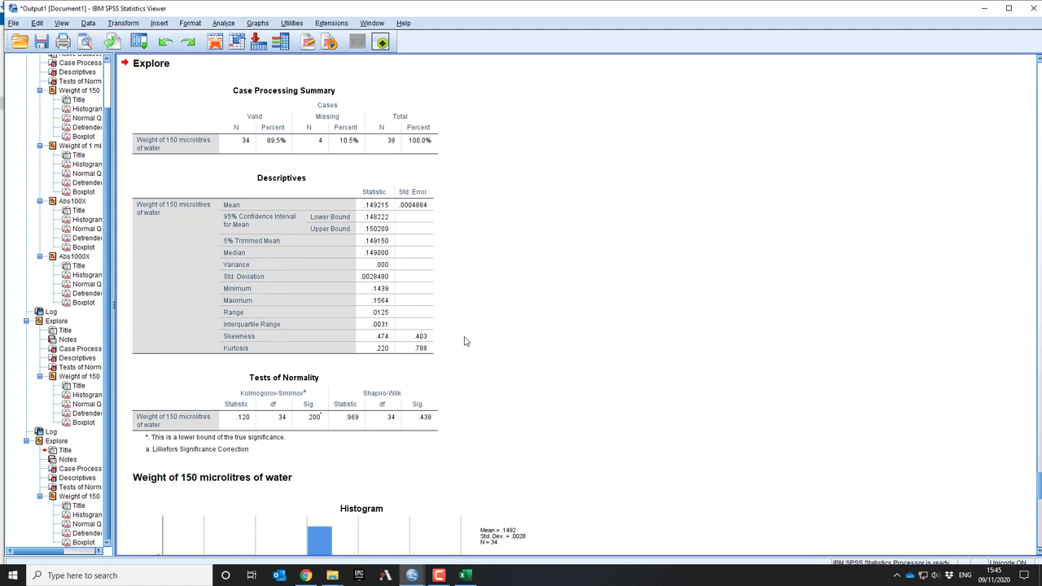
scroll(505, 366, down, 10)
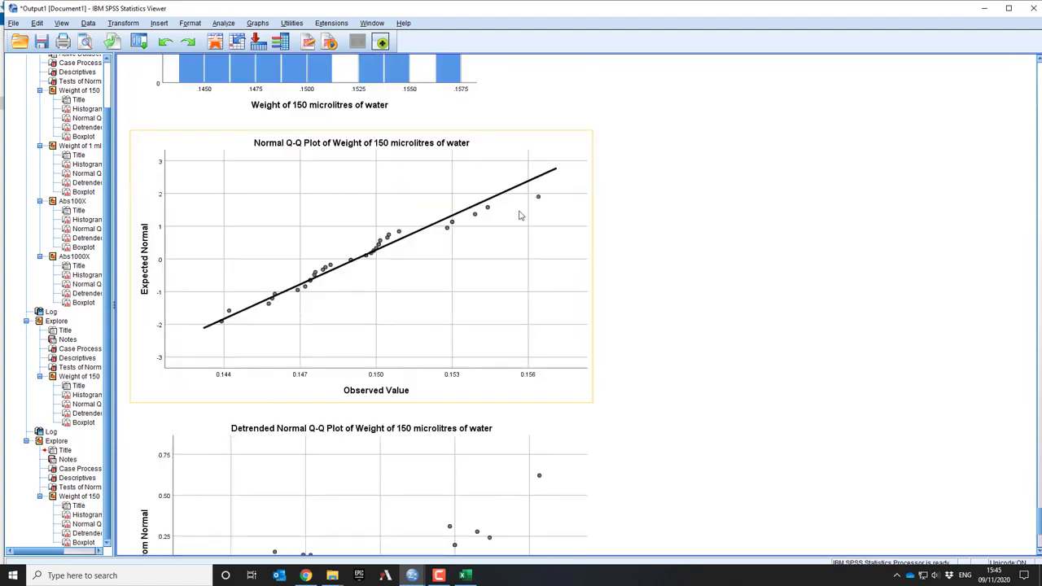
scroll(513, 468, down, 3)
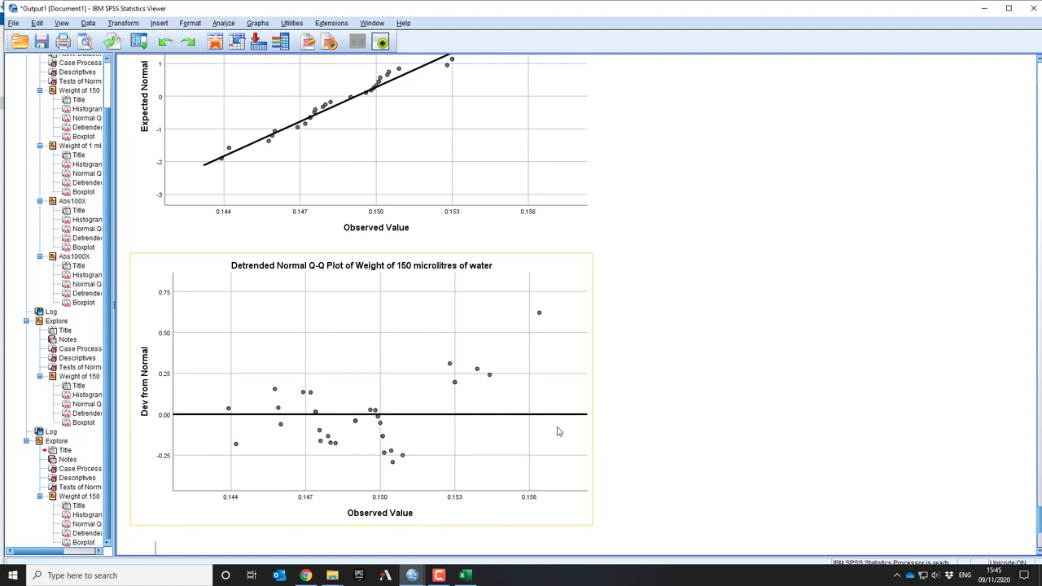
scroll(559, 432, down, 4)
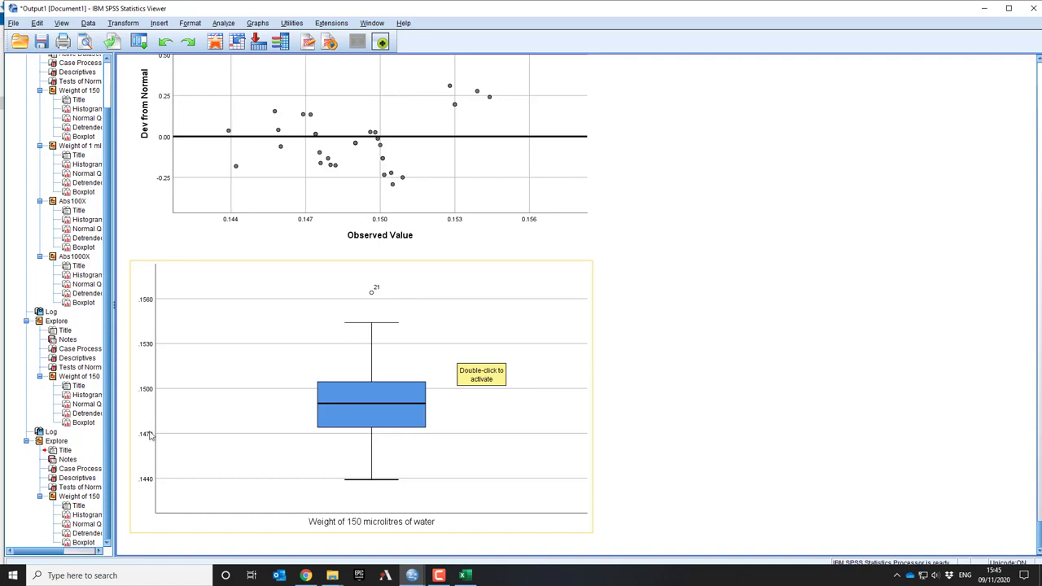
Look back through the earlier Explore outputs to the first run's Case Processing Summary and Descriptives for all four variables
scroll(366, 486, up, 10)
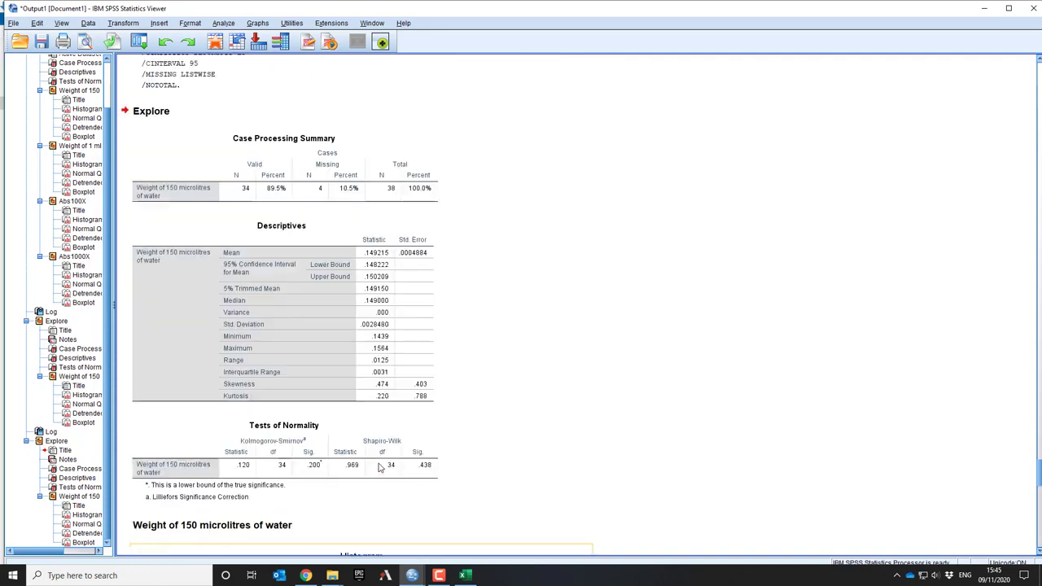
scroll(379, 467, down, 8)
scroll(380, 467, up, 5)
scroll(379, 467, up, 15)
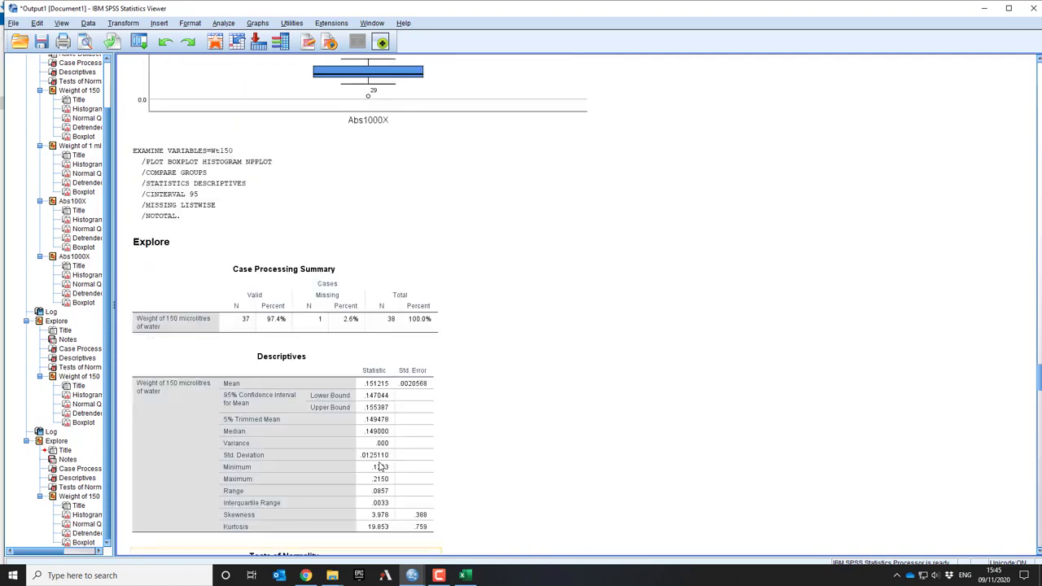
scroll(379, 467, up, 6)
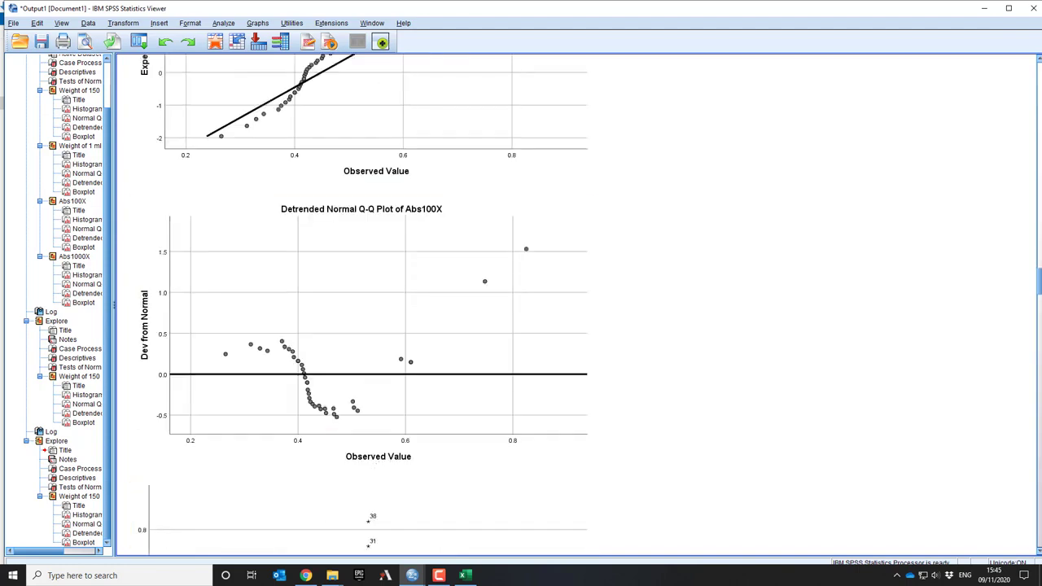
scroll(533, 360, up, 10)
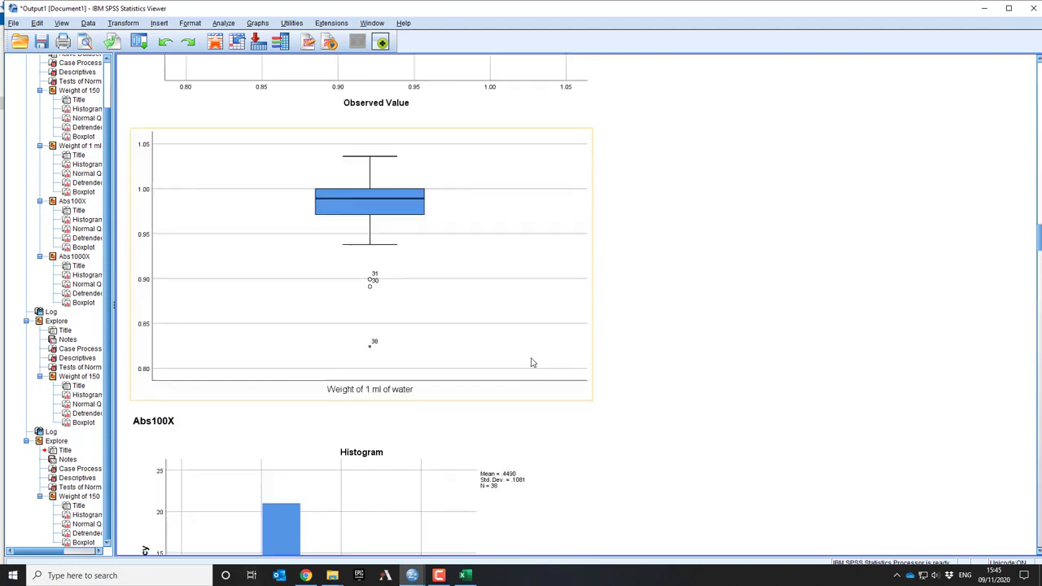
scroll(533, 358, up, 20)
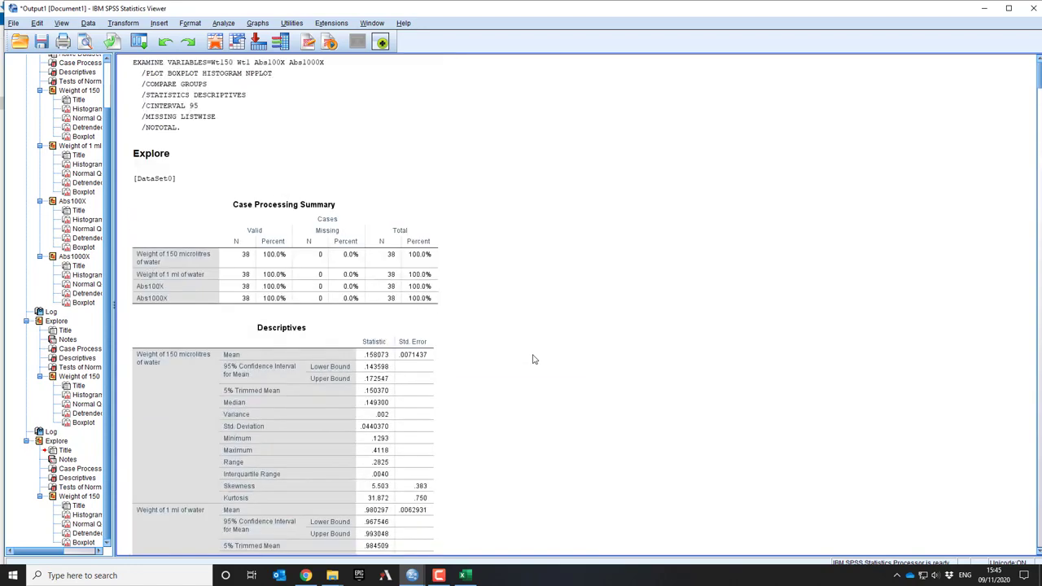
scroll(533, 359, down, 4)
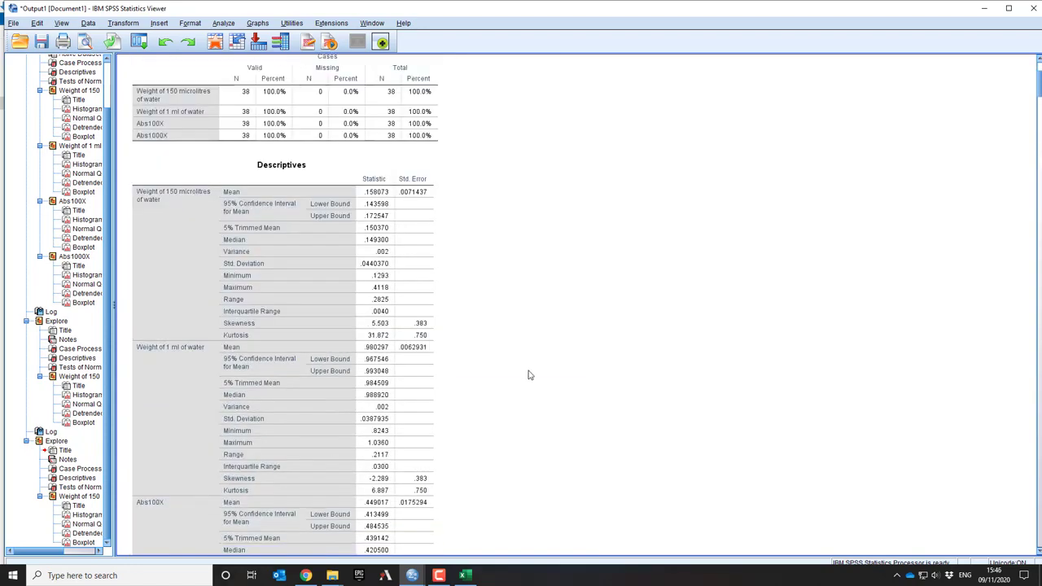